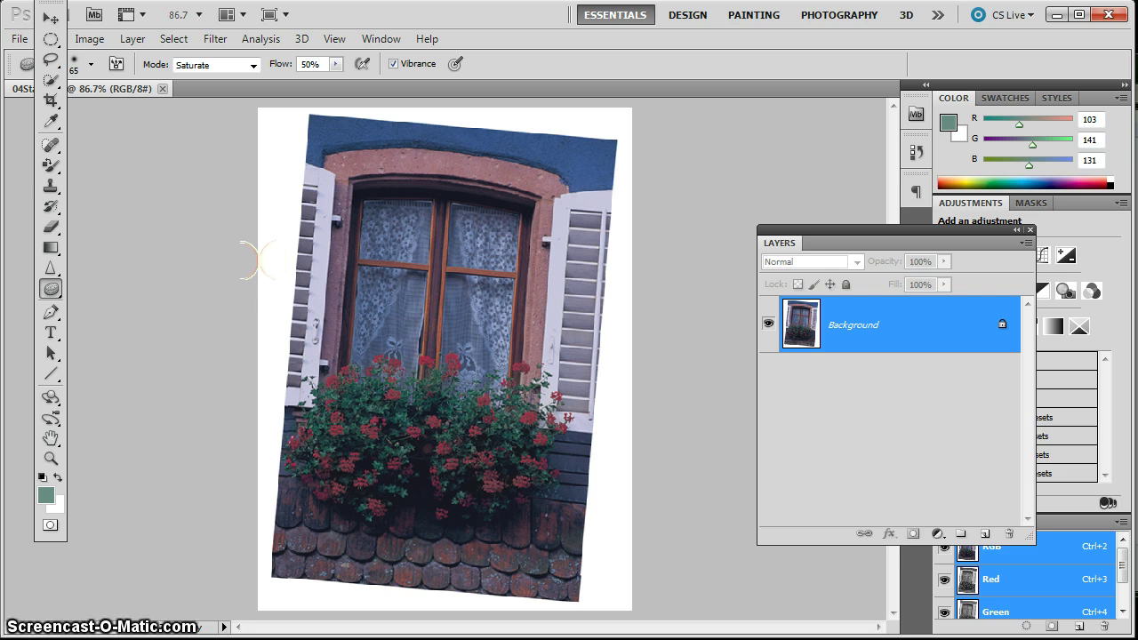
Crop to the photo, rotating the crop box to its tilt and trimming the white strips top and bottom
click(50, 102)
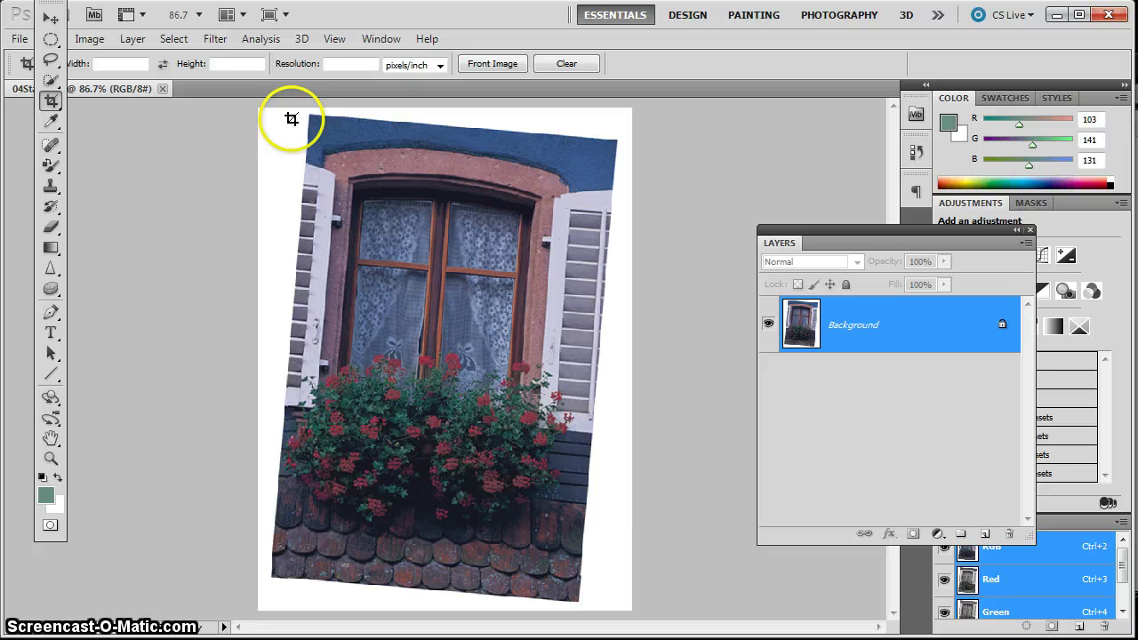
drag(294, 113, 460, 485)
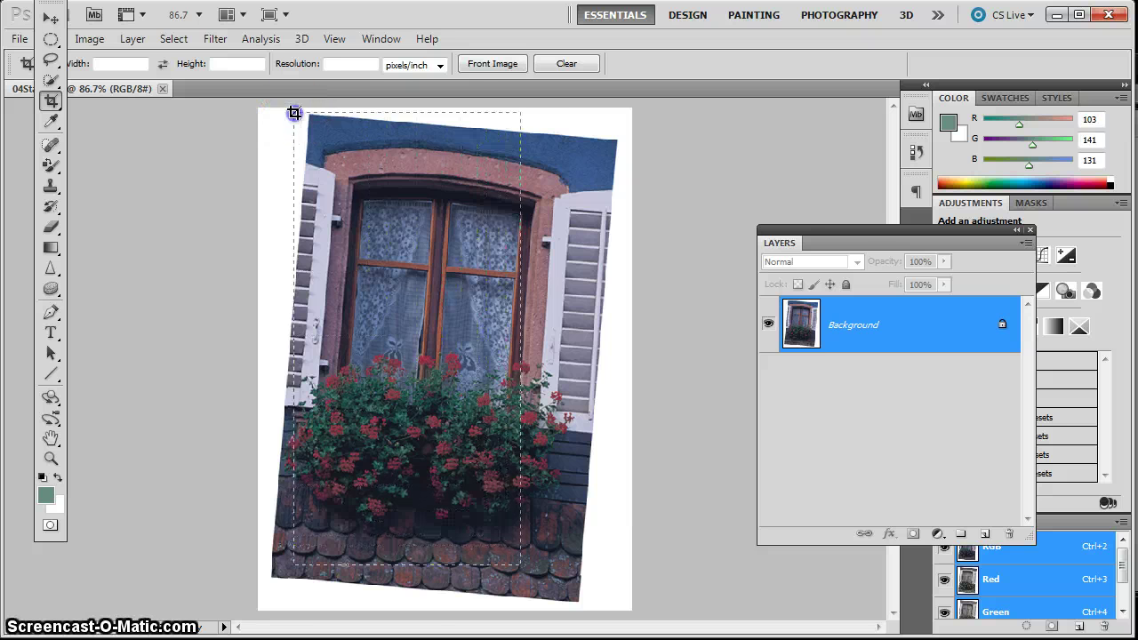
drag(294, 112, 598, 580)
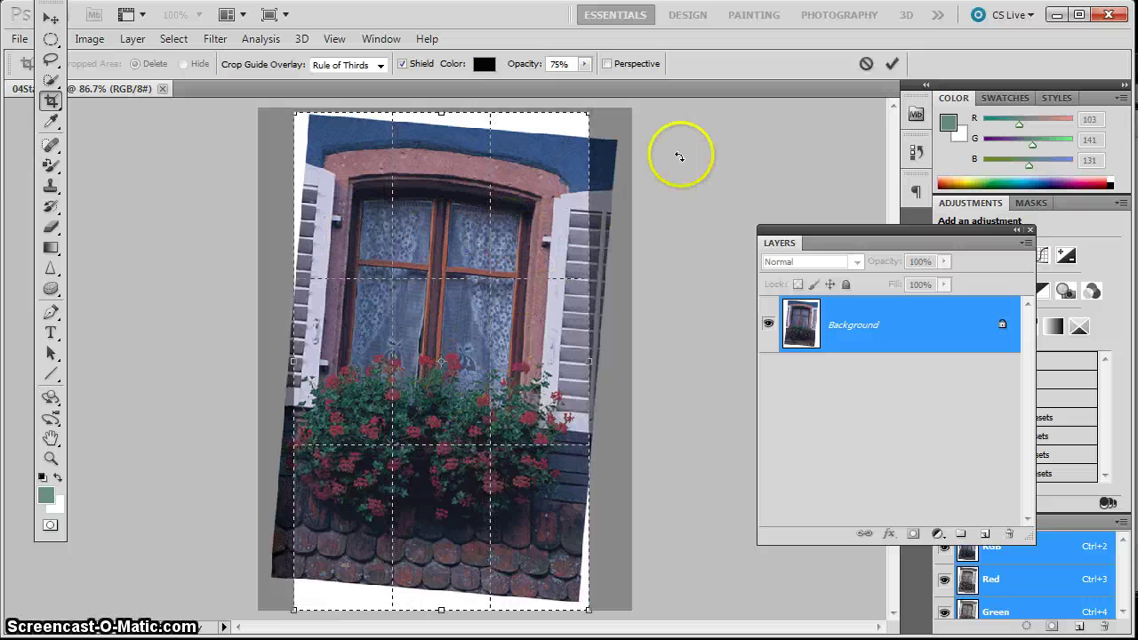
drag(610, 105, 610, 105)
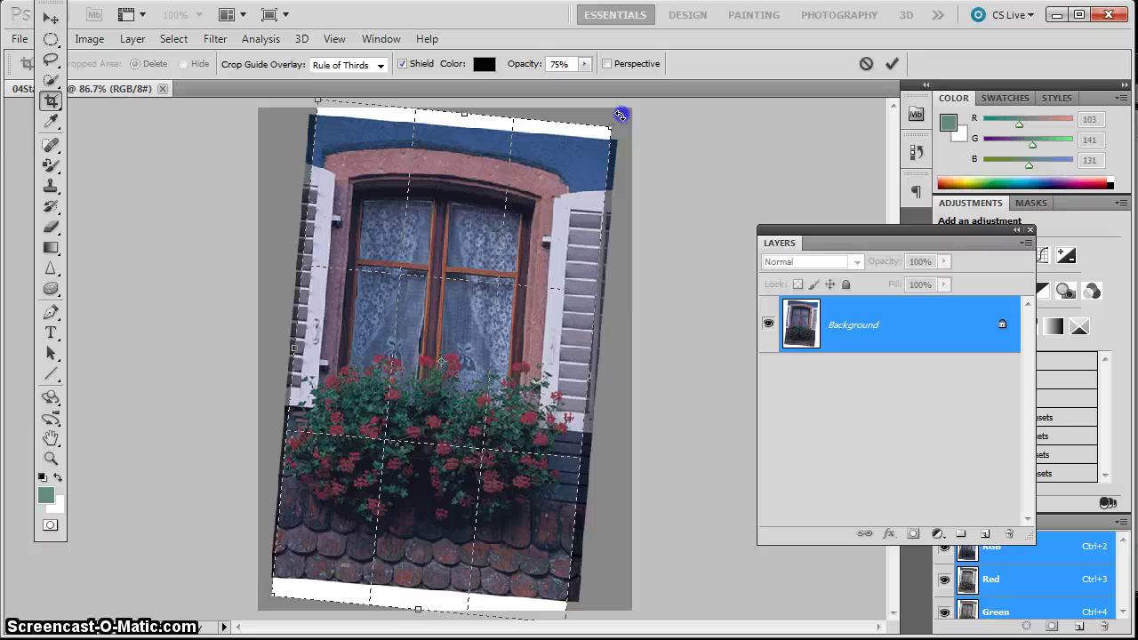
drag(619, 114, 621, 115)
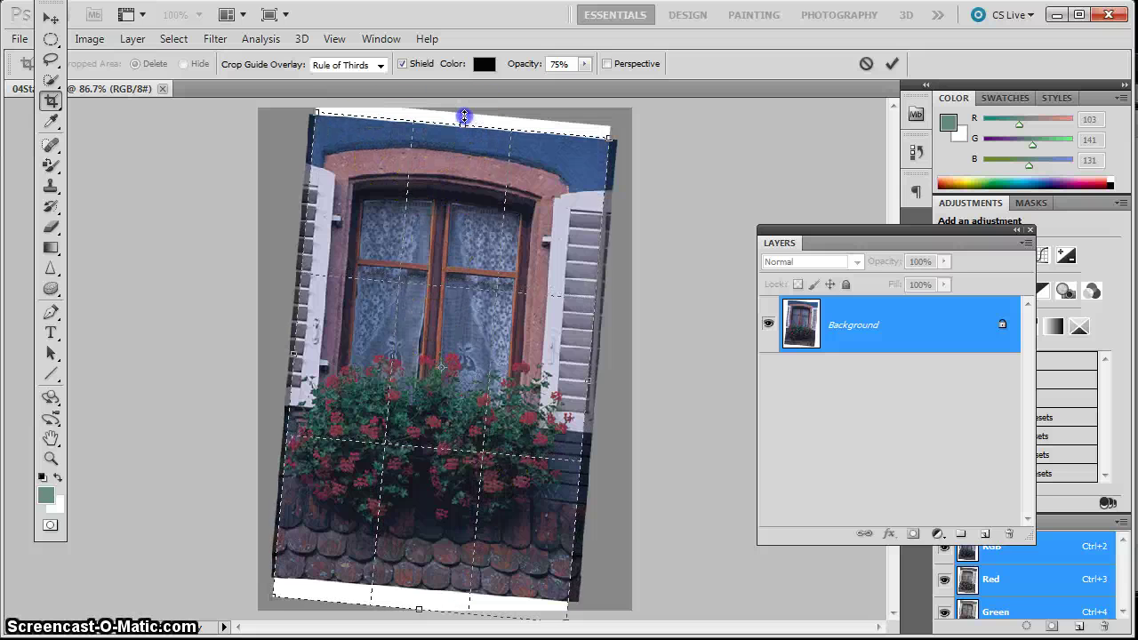
drag(464, 116, 463, 121)
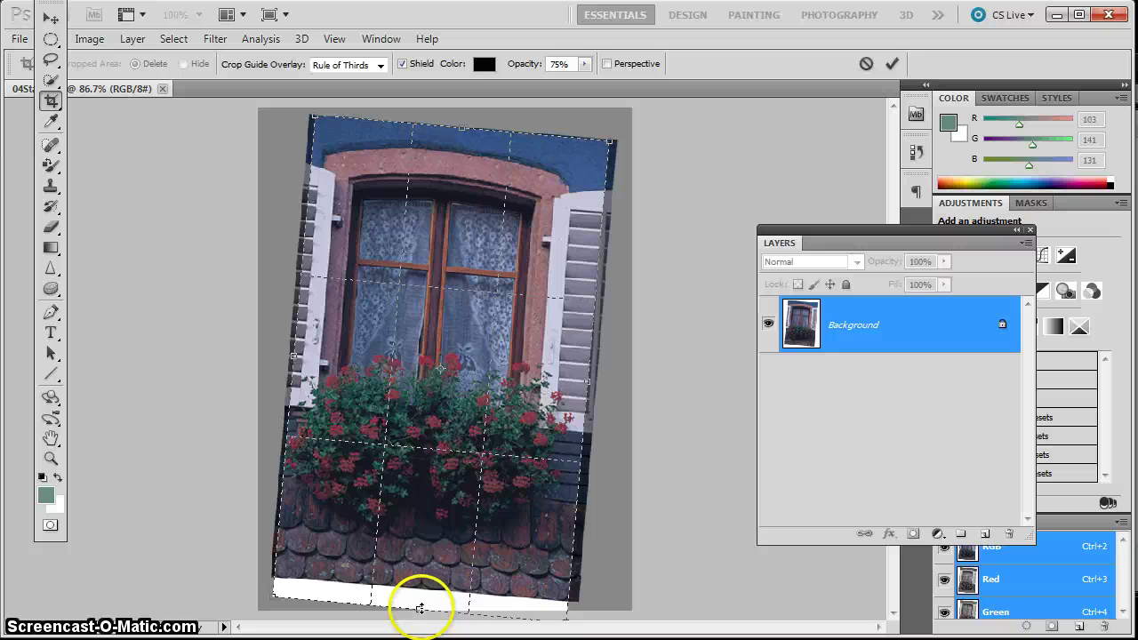
drag(420, 607, 422, 587)
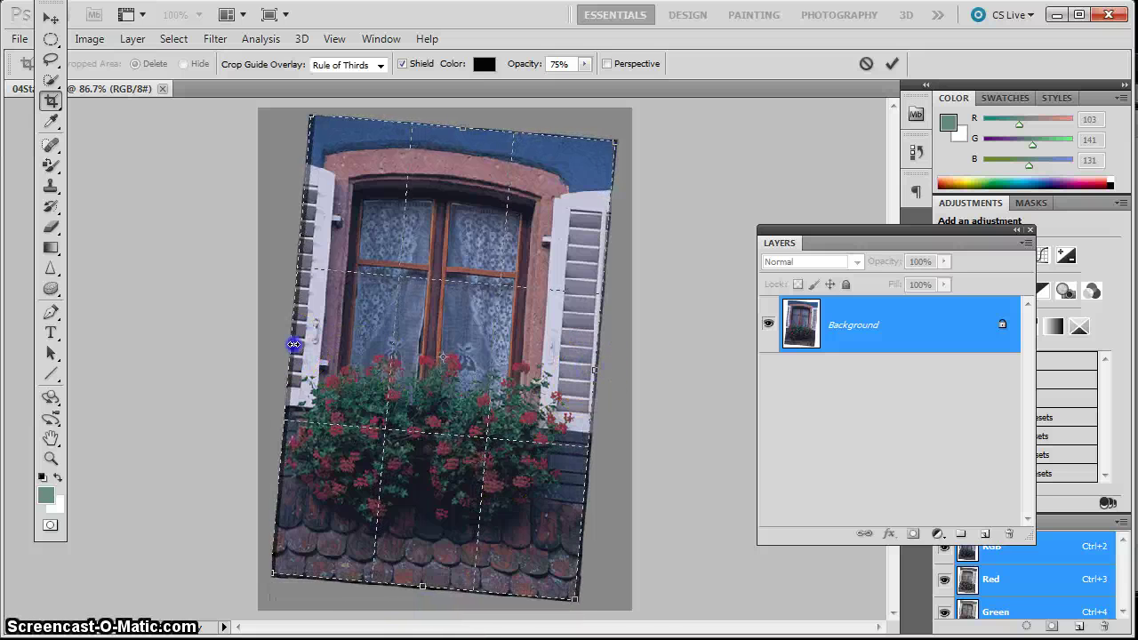
click(578, 400)
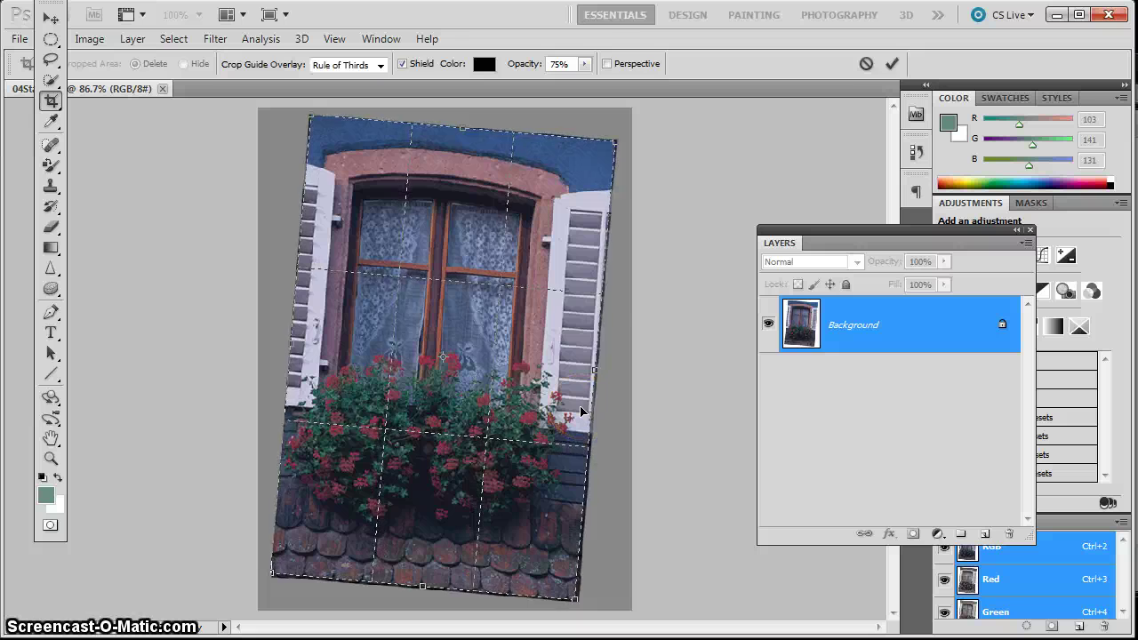
double_click(580, 409)
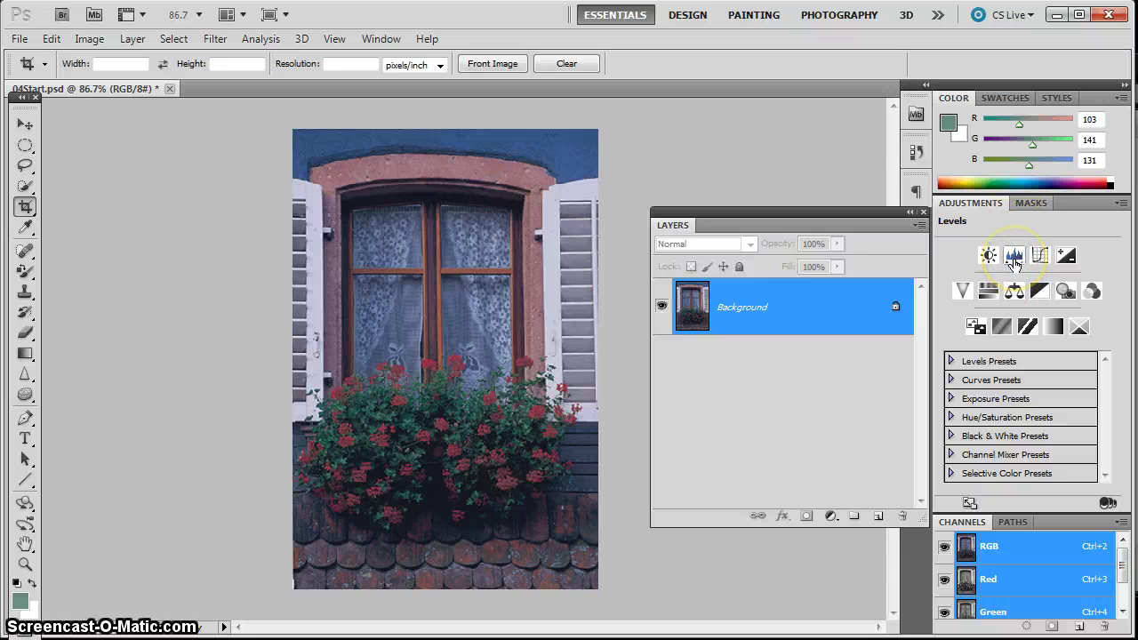
Add a Levels adjustment layer, Levels 1, above the Background
click(1014, 257)
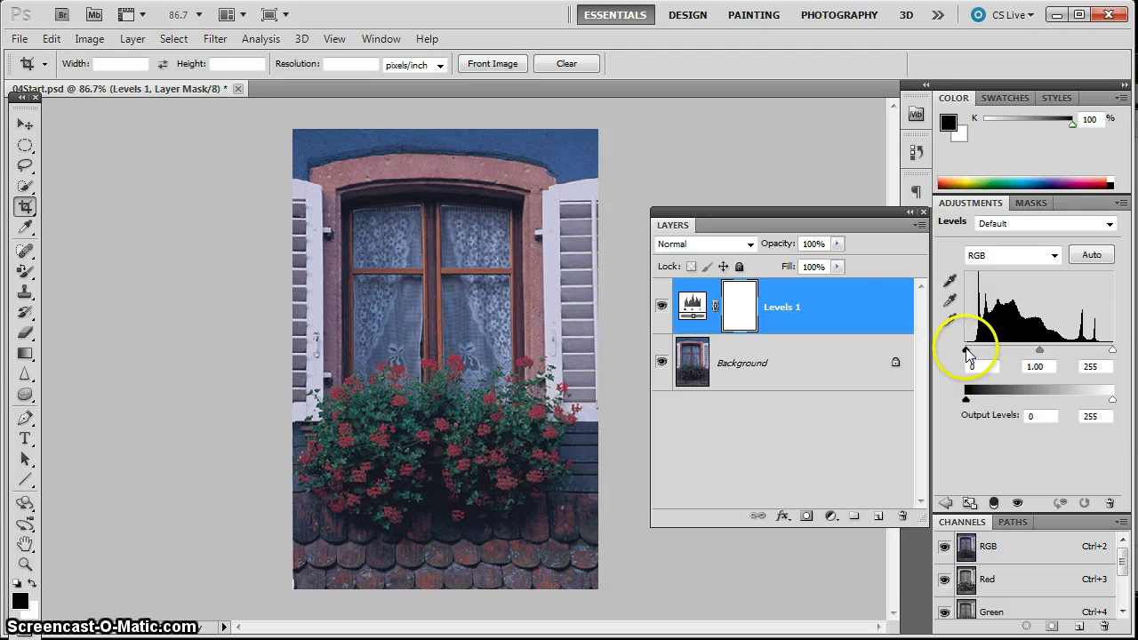
Set the Levels 1 input values to black 22, midtones 1.24 and white 204
drag(965, 348, 969, 353)
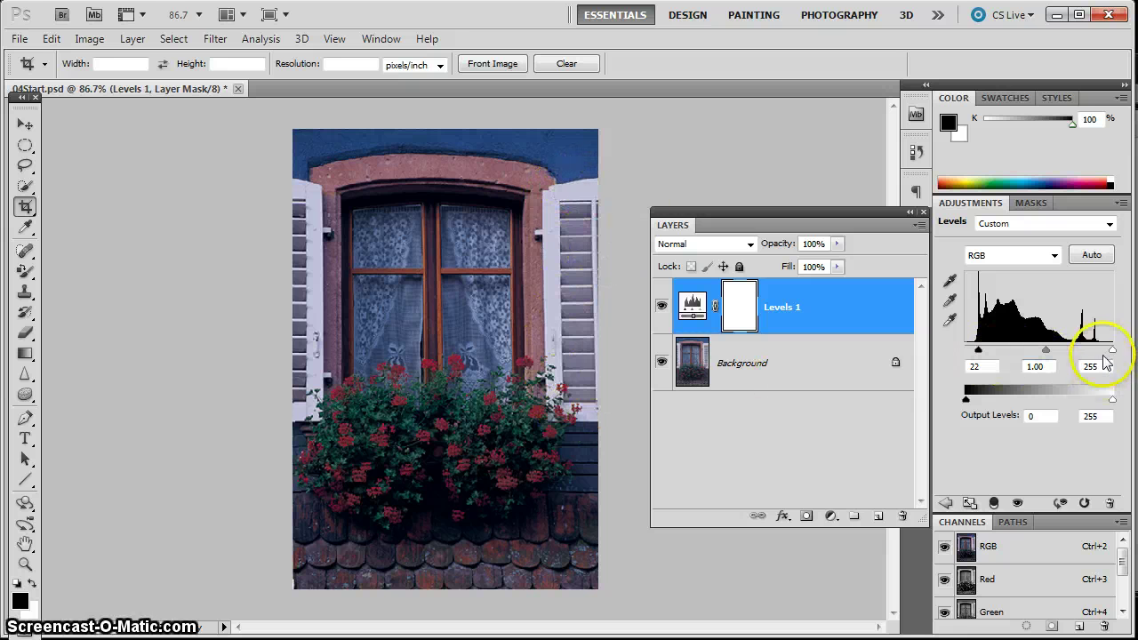
mouse_move(1112, 352)
mouse_down()
mouse_move(1086, 352)
mouse_move(1110, 350)
mouse_up()
drag(1031, 353, 1032, 352)
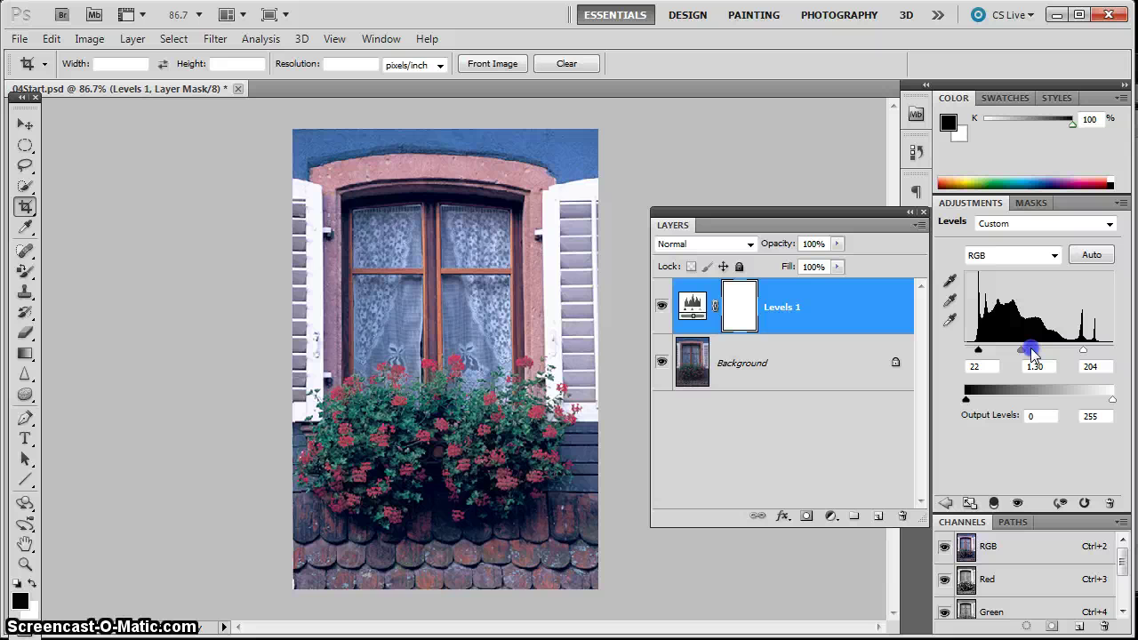
drag(1031, 352, 1010, 355)
click(792, 370)
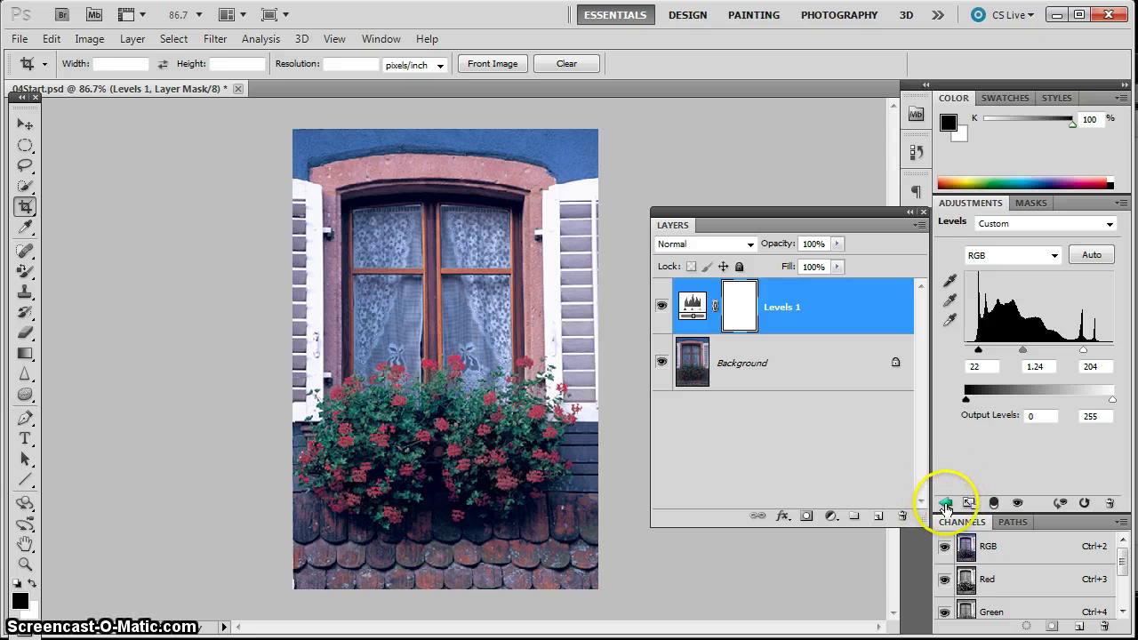
Add Color Balance 1 and shift its midtones Magenta/Green slider to +17
click(945, 504)
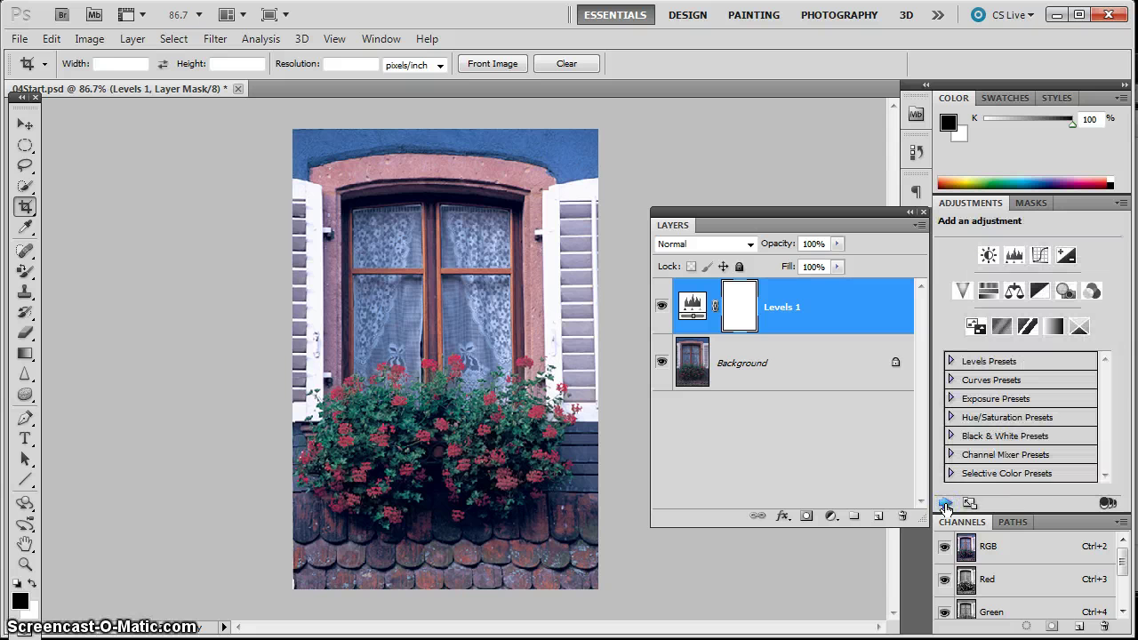
click(1014, 295)
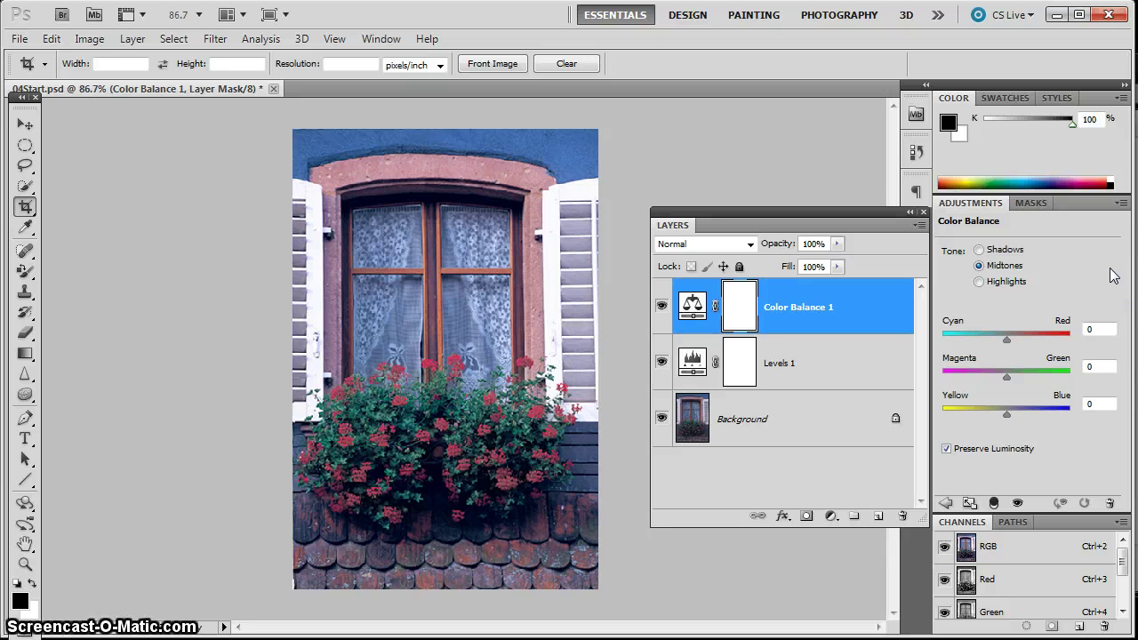
click(1004, 265)
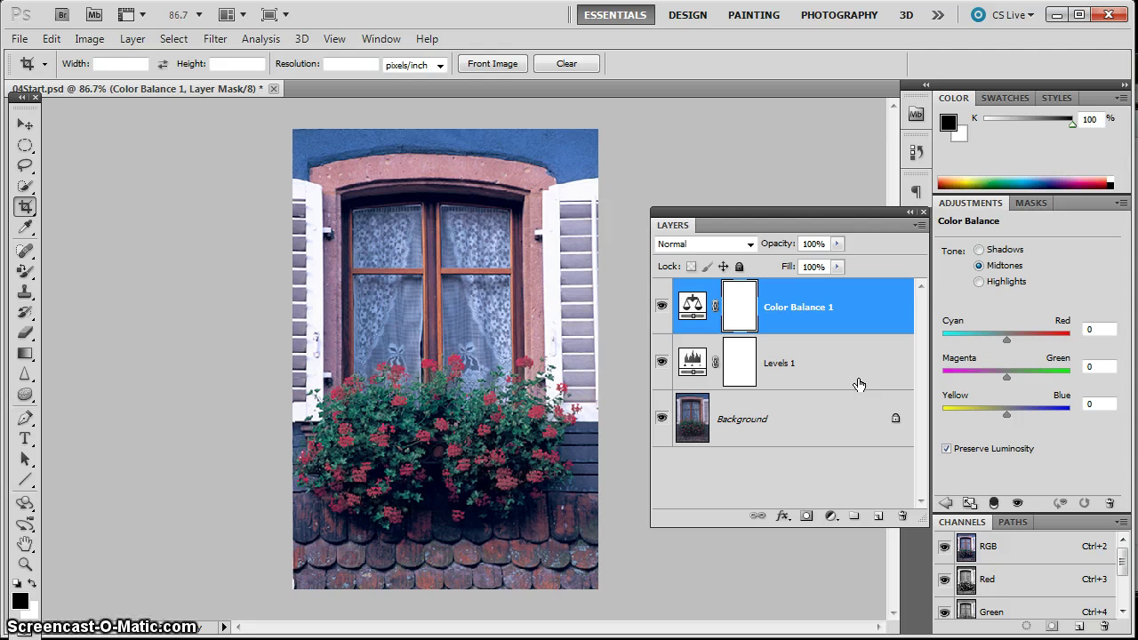
click(1007, 379)
drag(1007, 380, 1017, 377)
click(984, 282)
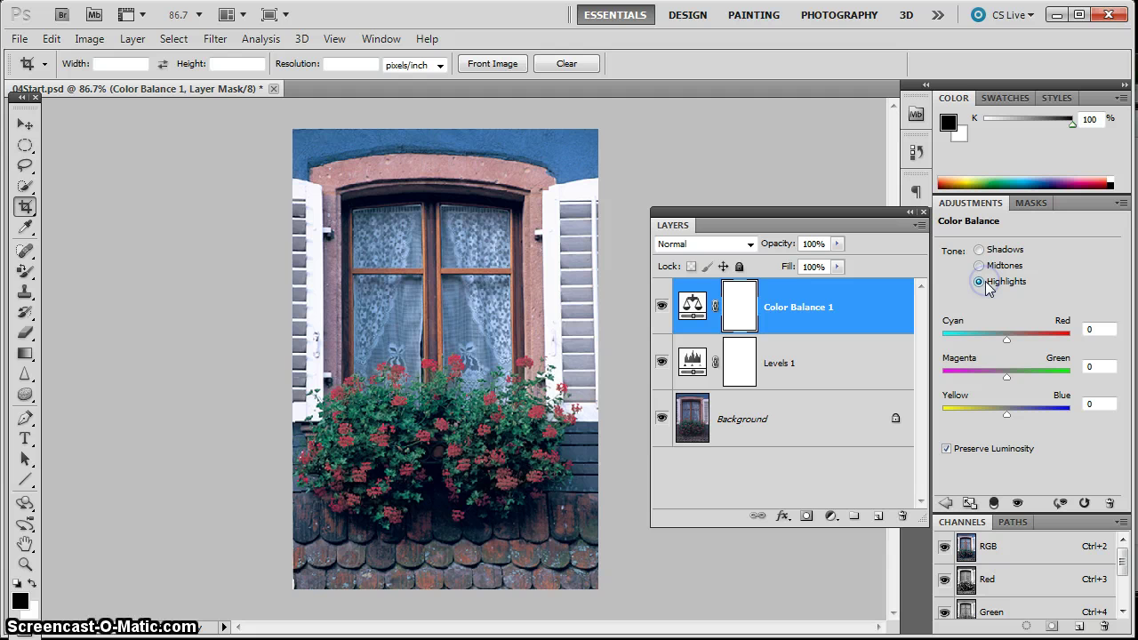
Set the Color Balance highlights to Cyan/Red +16 and Magenta/Green +13
click(1005, 341)
mouse_move(1005, 342)
mouse_down()
mouse_move(1015, 341)
mouse_move(1003, 343)
mouse_up()
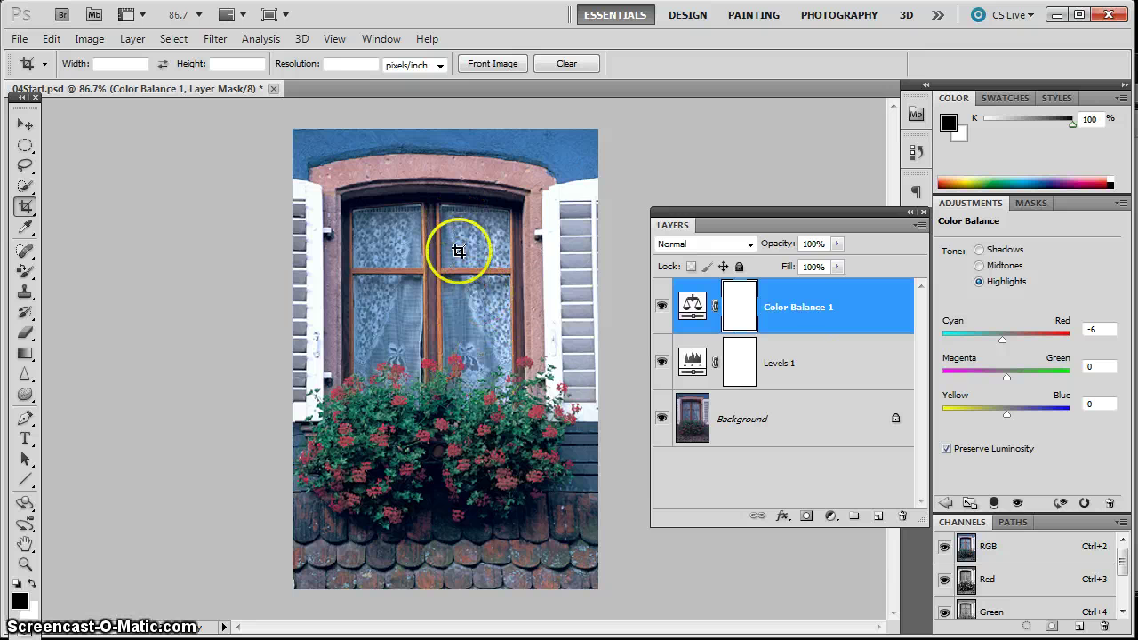
drag(1003, 345, 1016, 378)
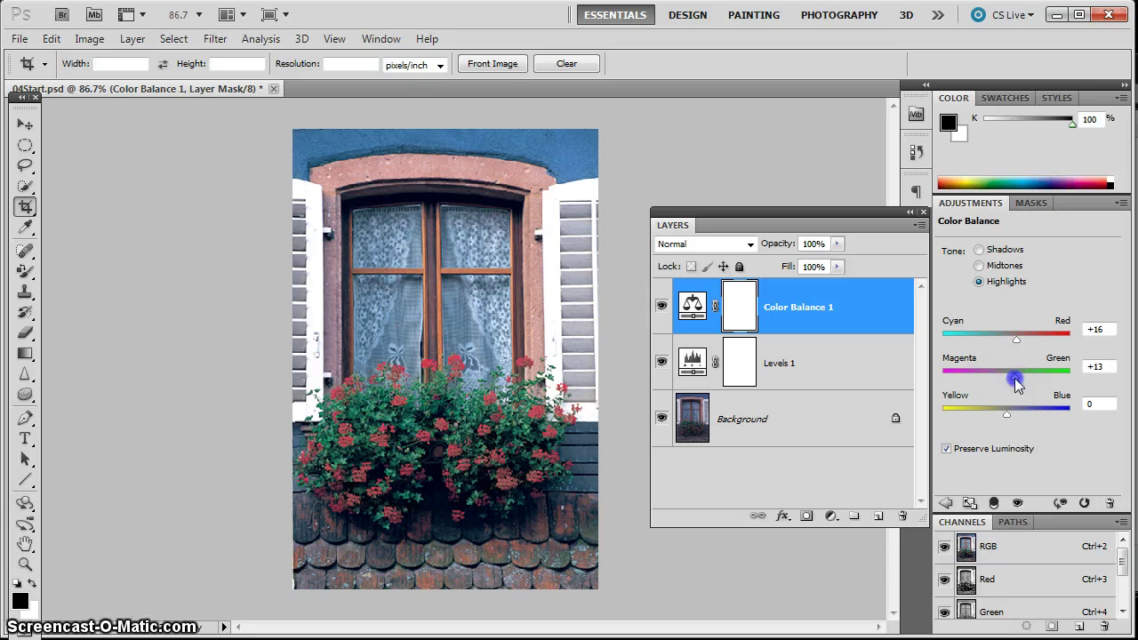
click(980, 265)
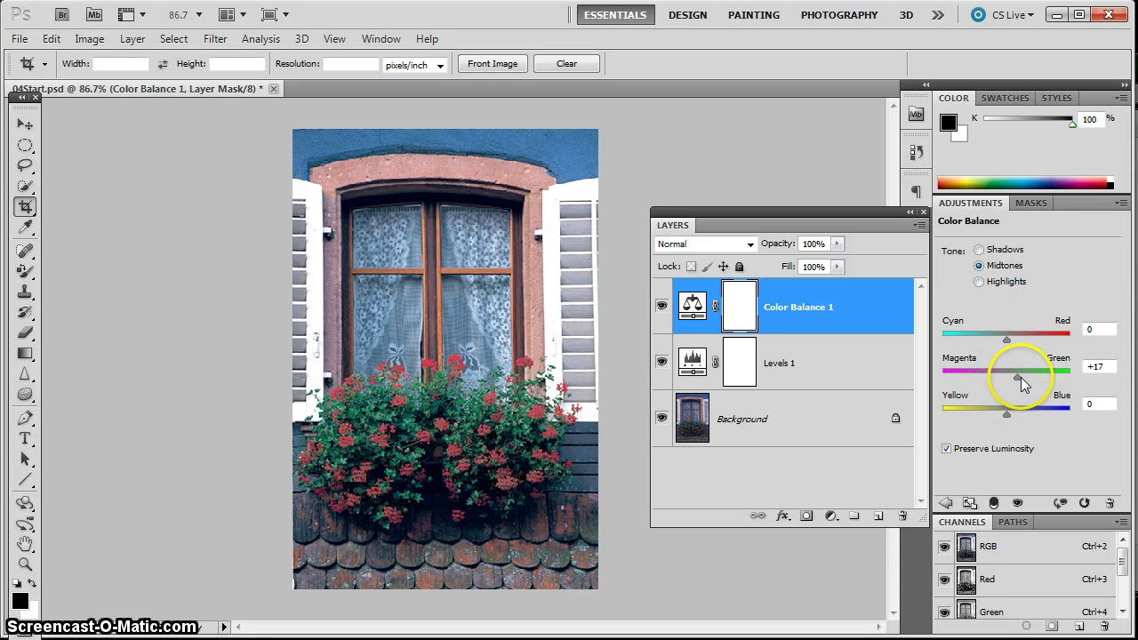
click(978, 281)
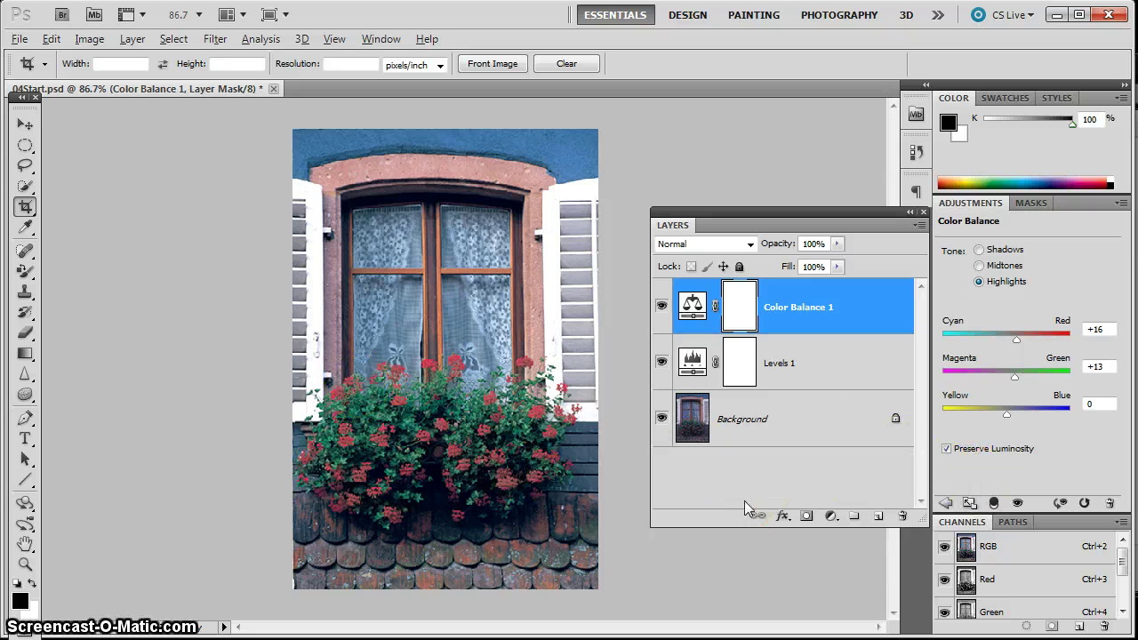
Select the entire image with Ctrl+A and bring up the Edit menu
drag(787, 330, 833, 363)
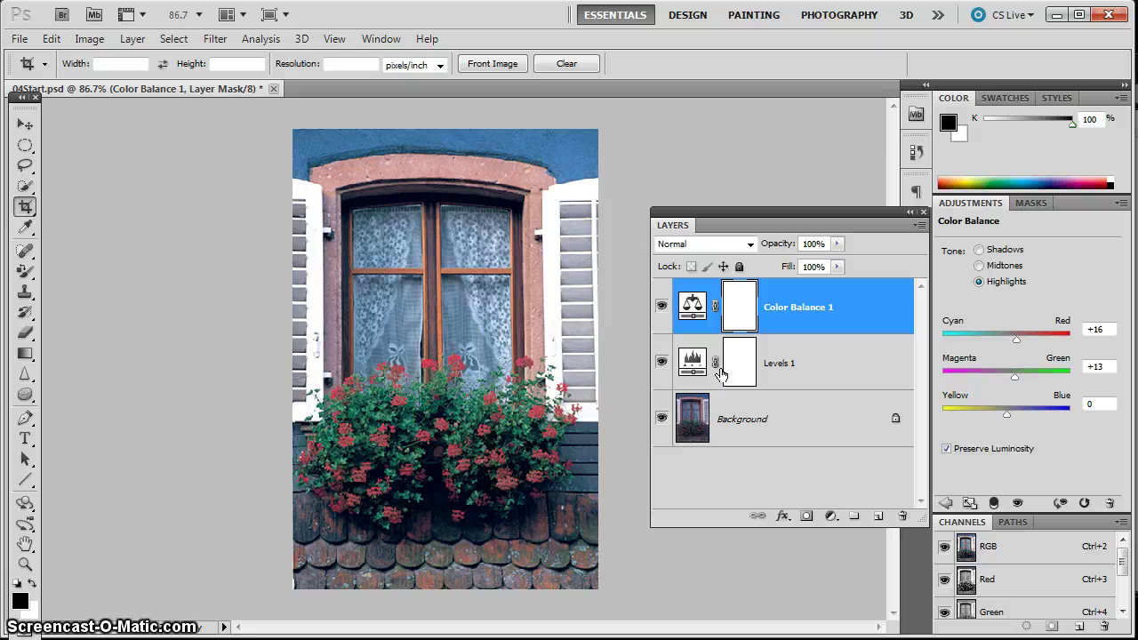
key(ctrl+a)
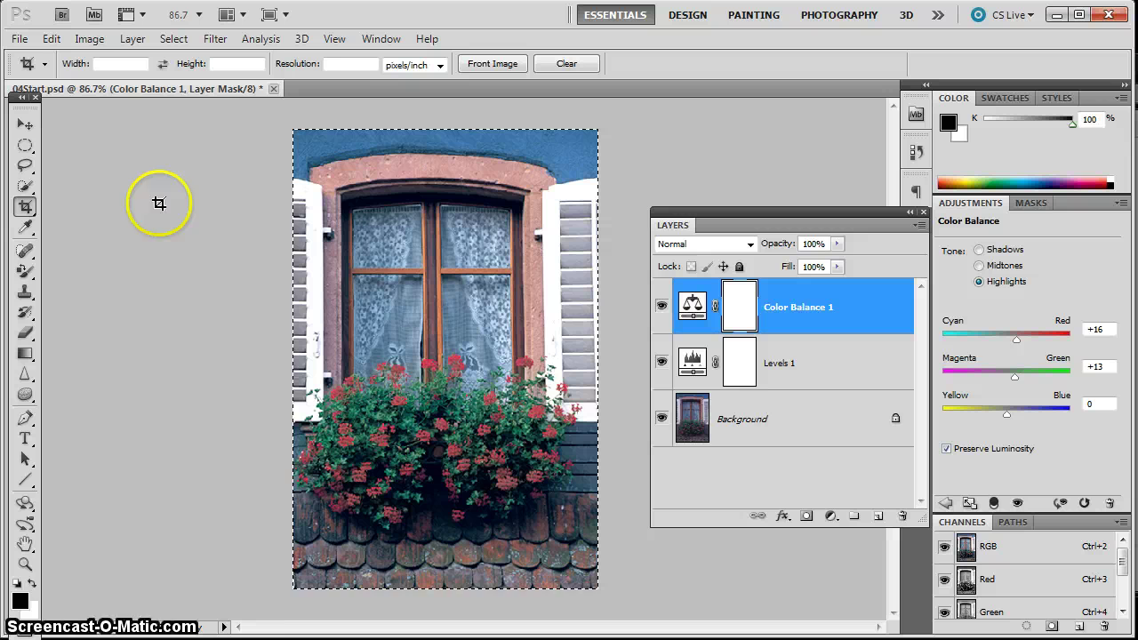
click(53, 40)
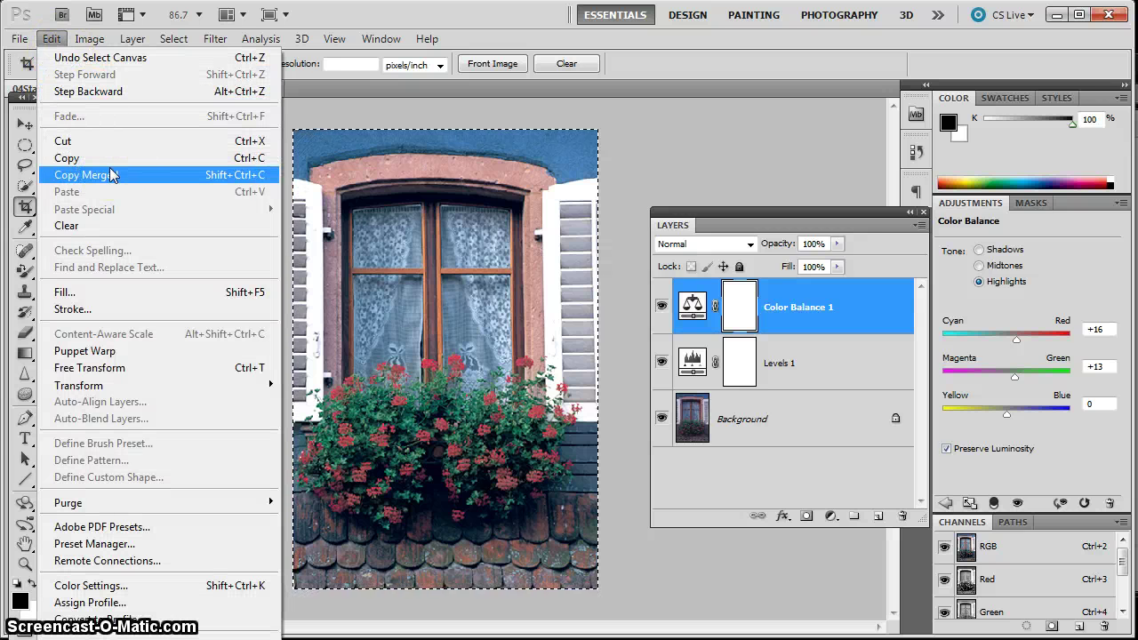
Create a new top layer filled with a stamped merged copy of all visible layers
click(165, 176)
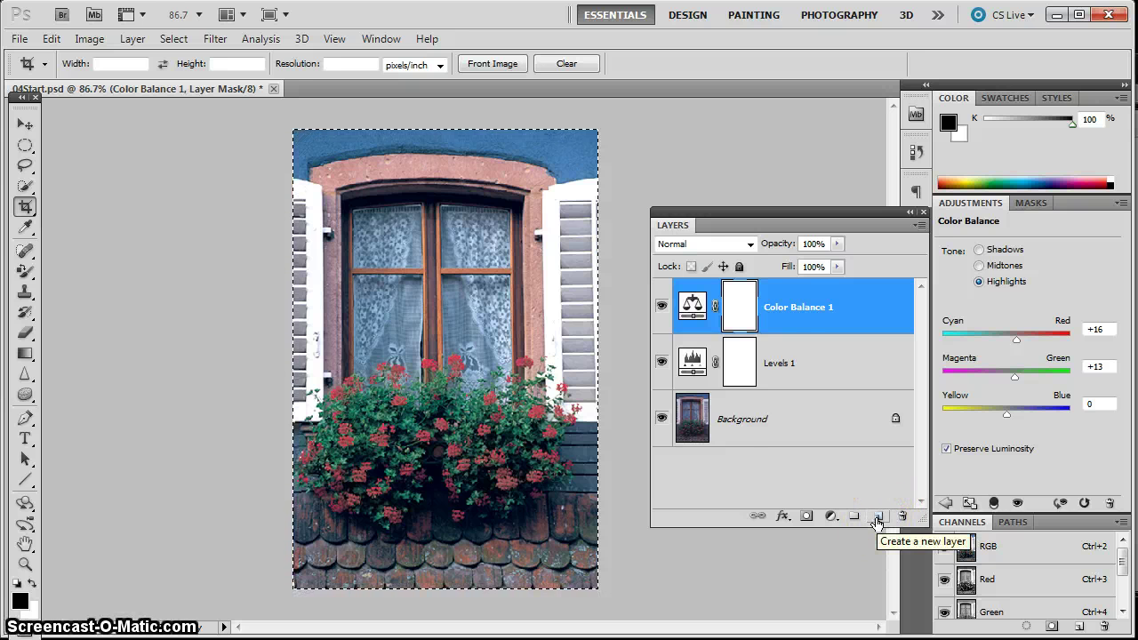
click(877, 517)
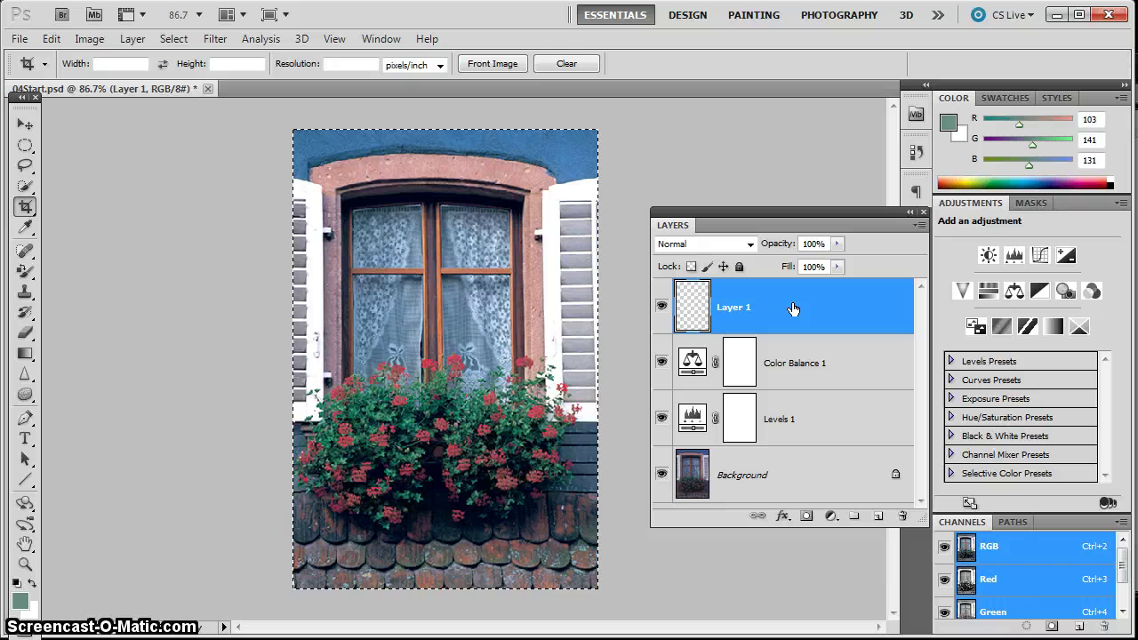
key(ctrl+alt+shift+e)
key(ctrl+d)
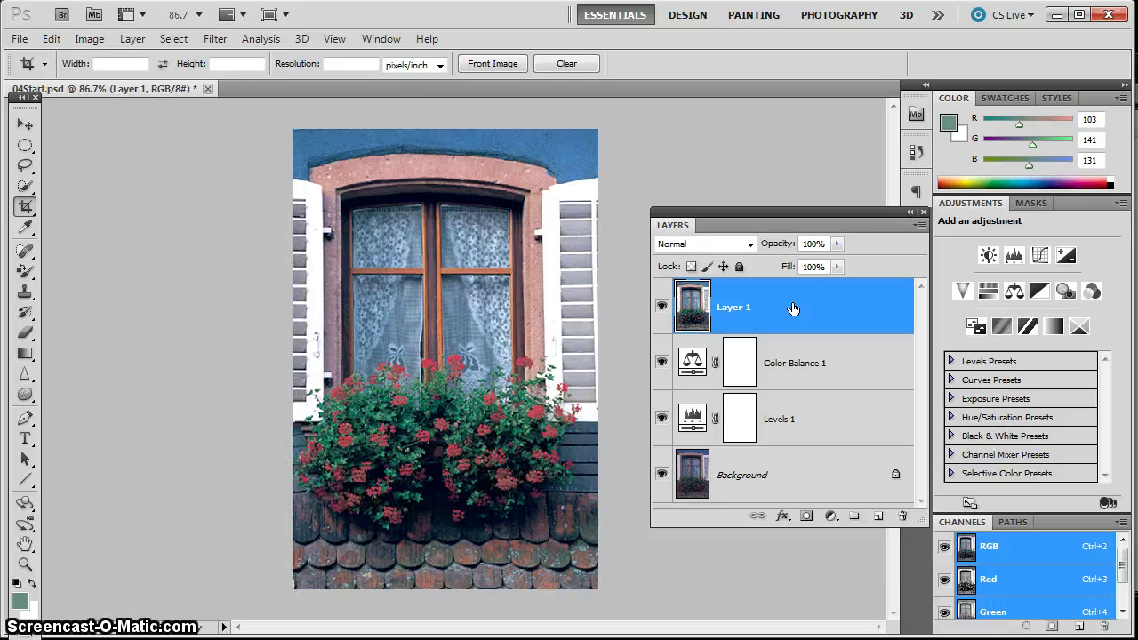
click(711, 320)
click(800, 325)
click(715, 324)
click(787, 311)
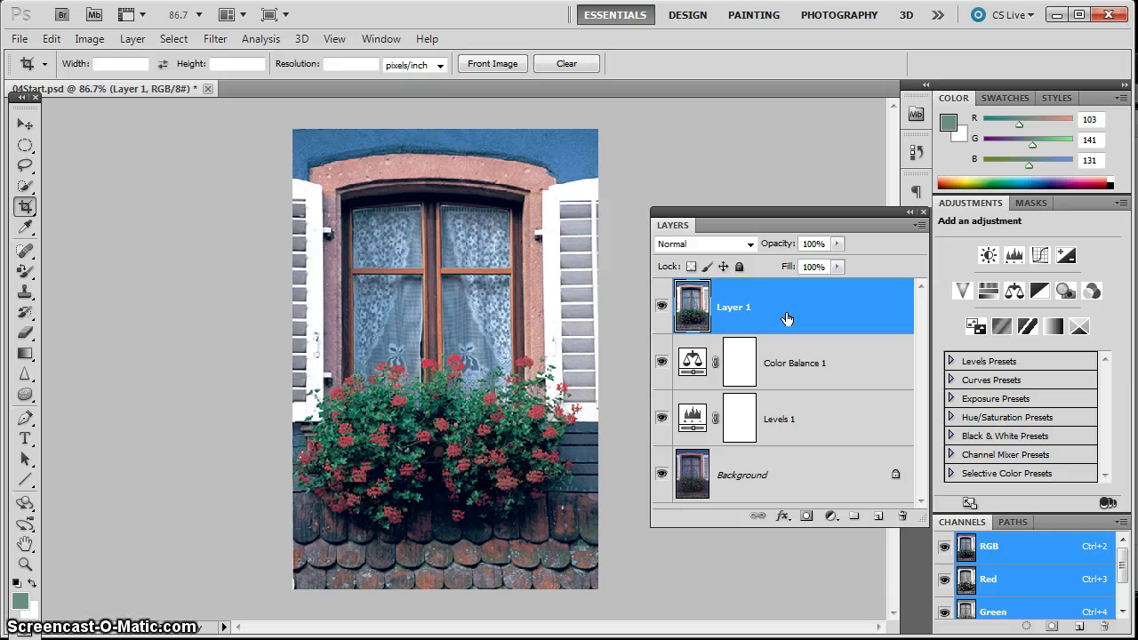
Rename the new layer to 'Copy Merged'
double_click(734, 307)
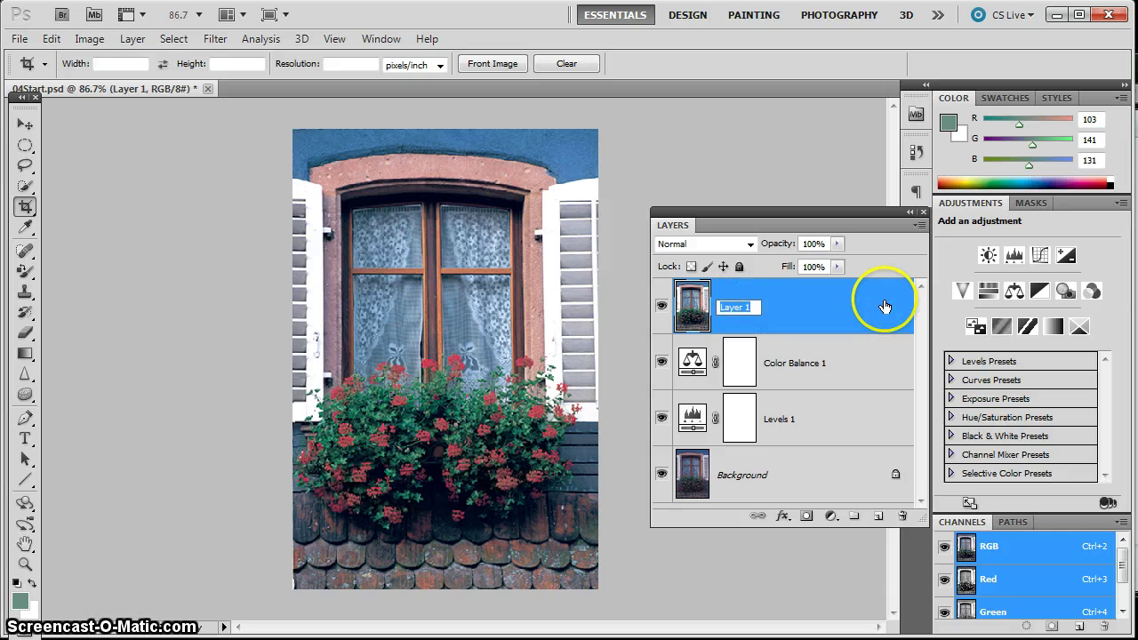
text(Copy Merge)
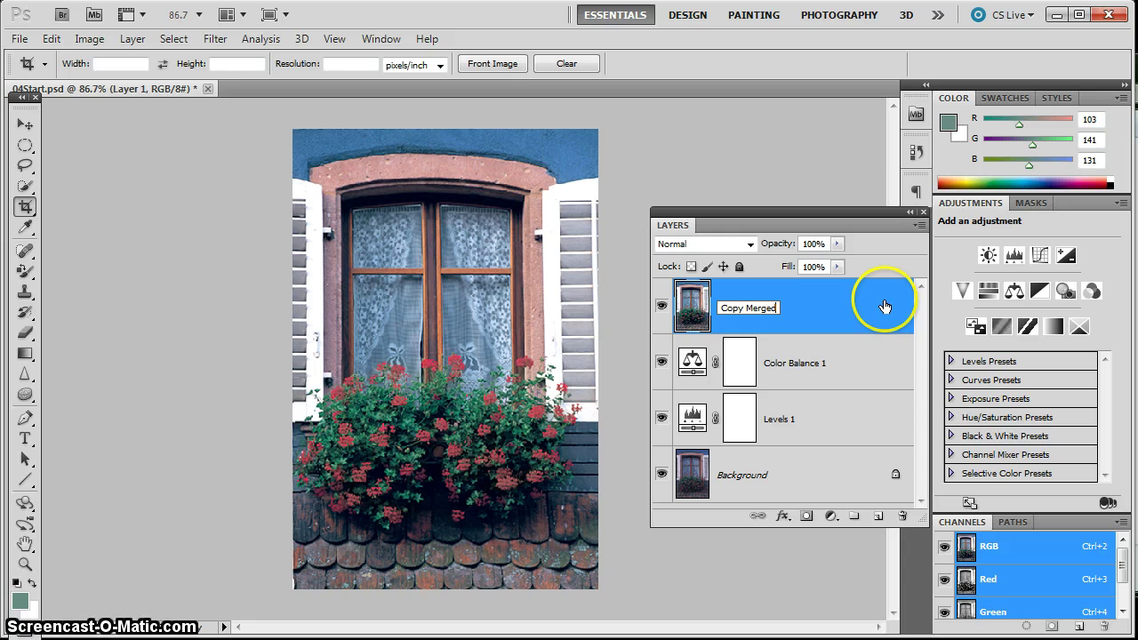
text(d)
click(885, 306)
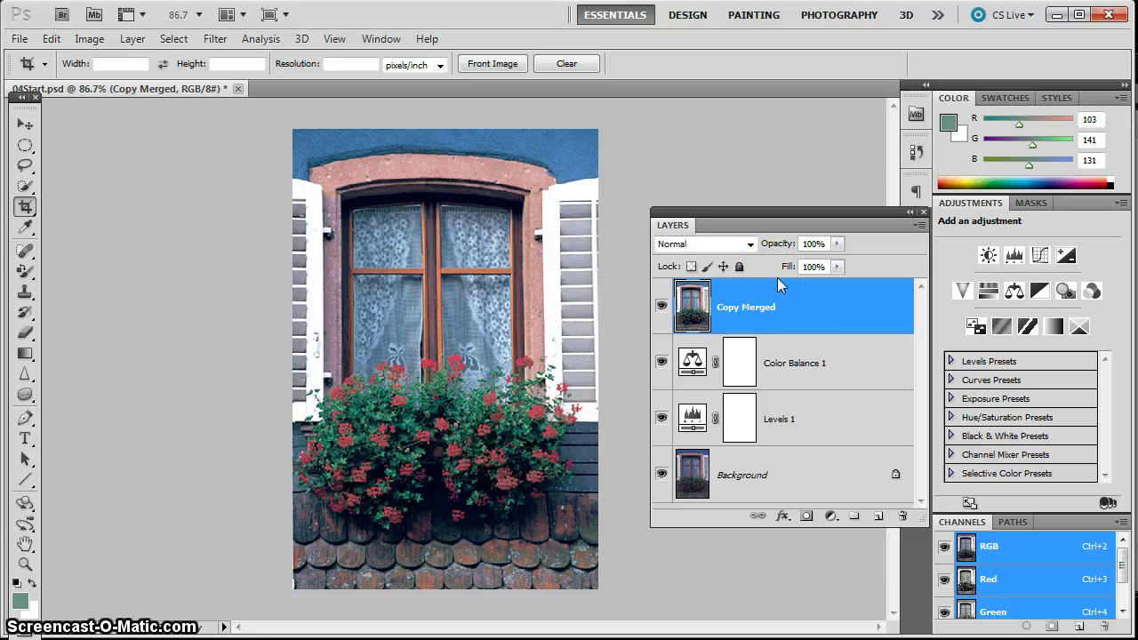
drag(775, 283, 797, 325)
Set the foreground colour to muted green 5e8178 (R 94, G 129, B 120)
click(20, 602)
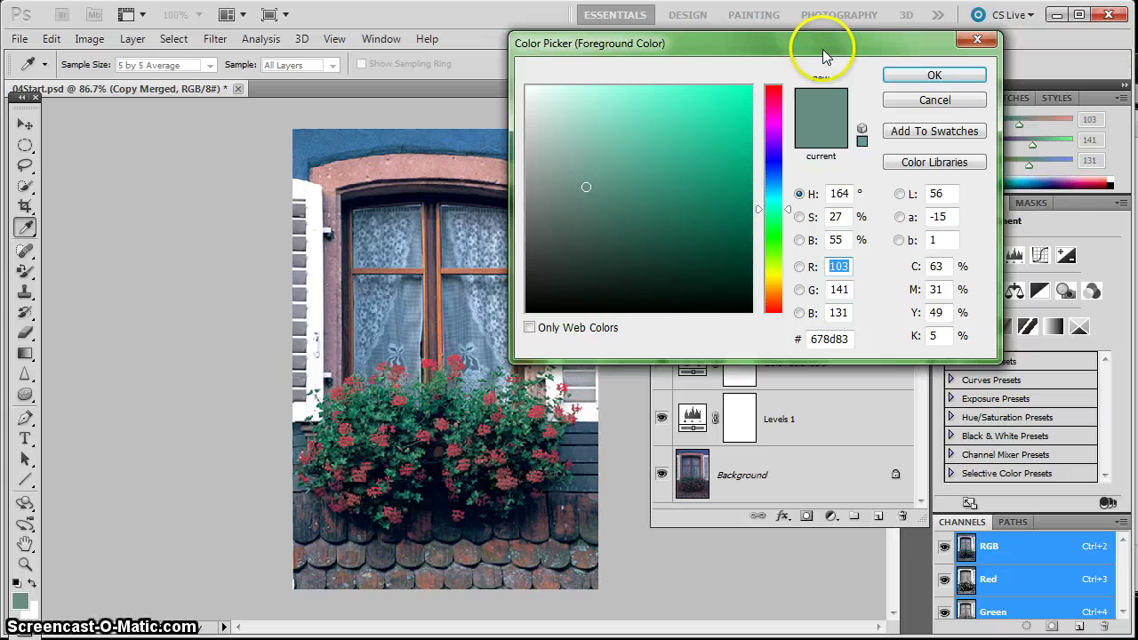
click(587, 192)
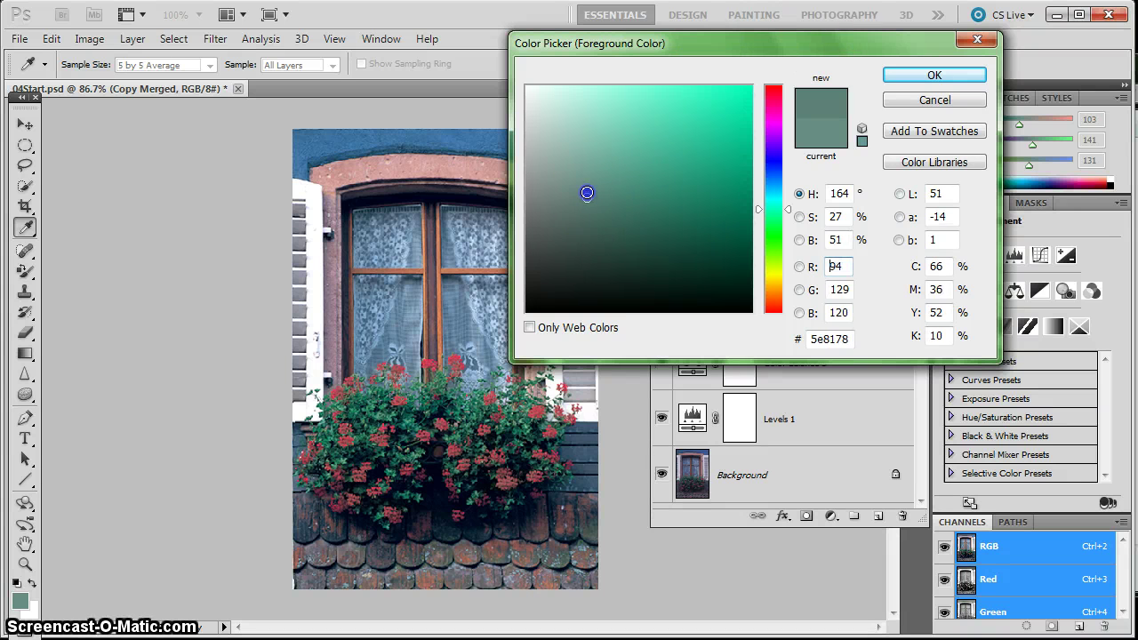
click(840, 265)
click(847, 289)
click(849, 310)
click(846, 269)
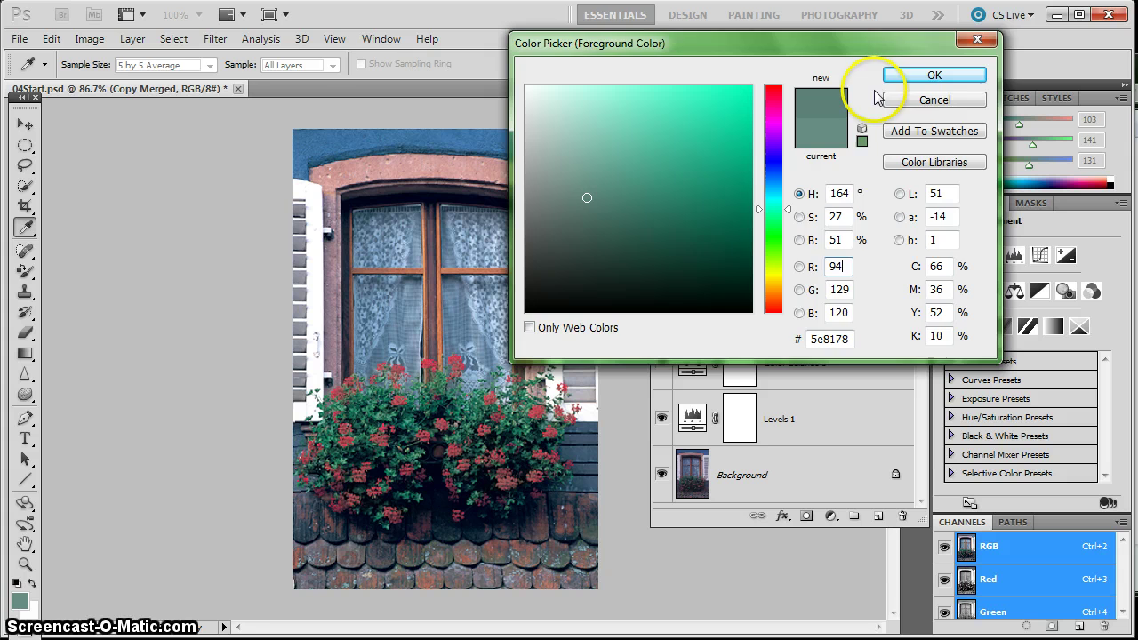
click(913, 75)
Switch to the Color Replacement Tool and size its brush to 80 px
key(c)
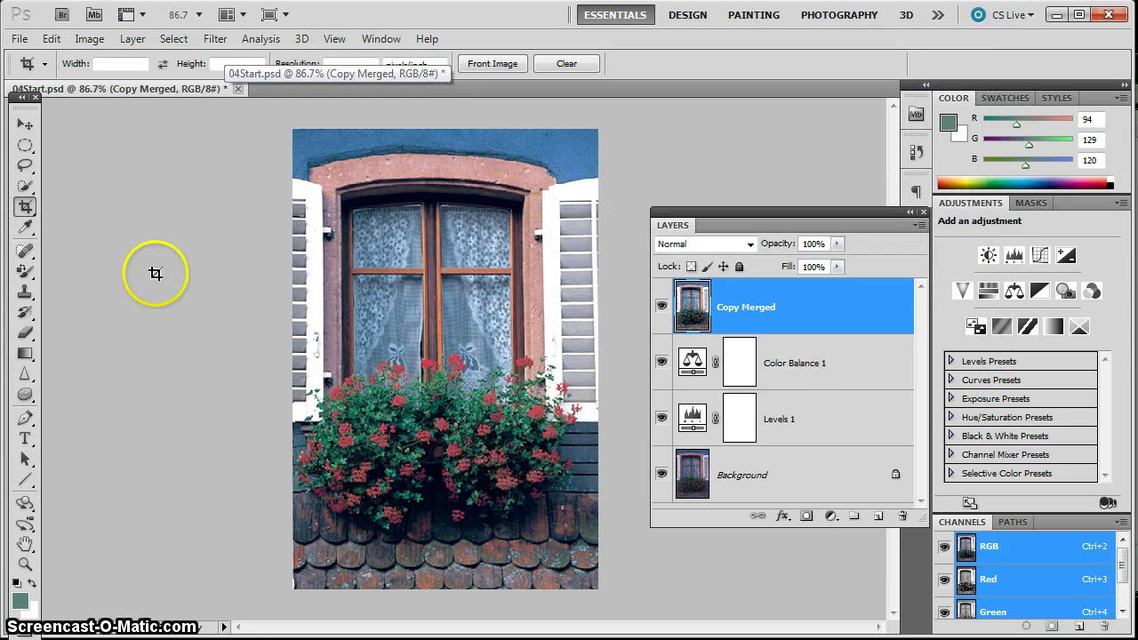
click(24, 272)
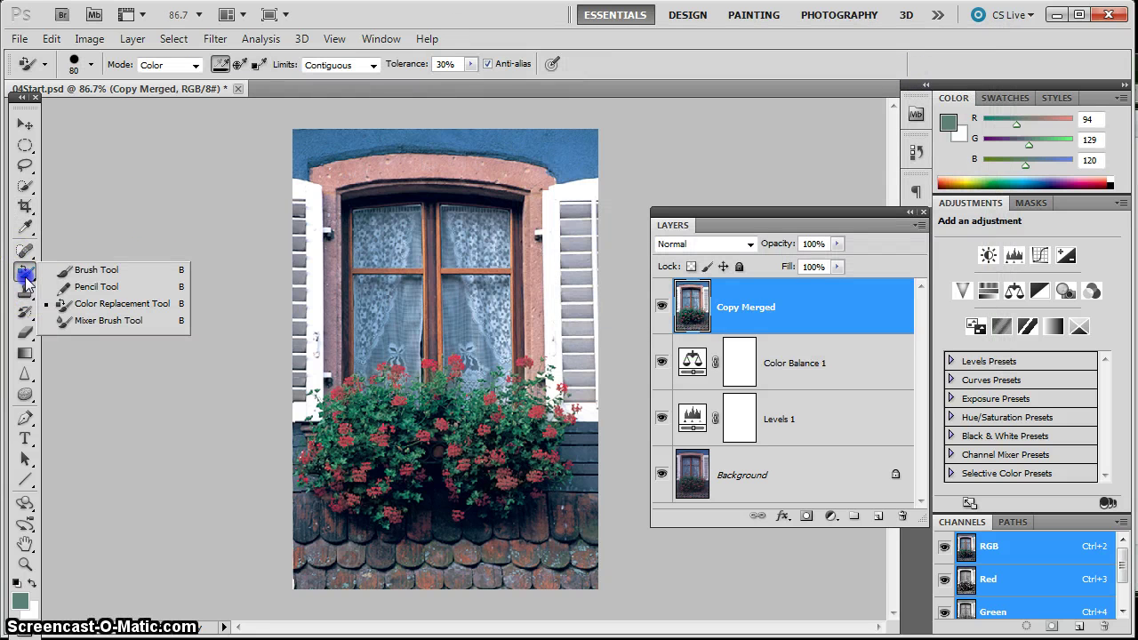
key(Down)
key(Down)
key(Down)
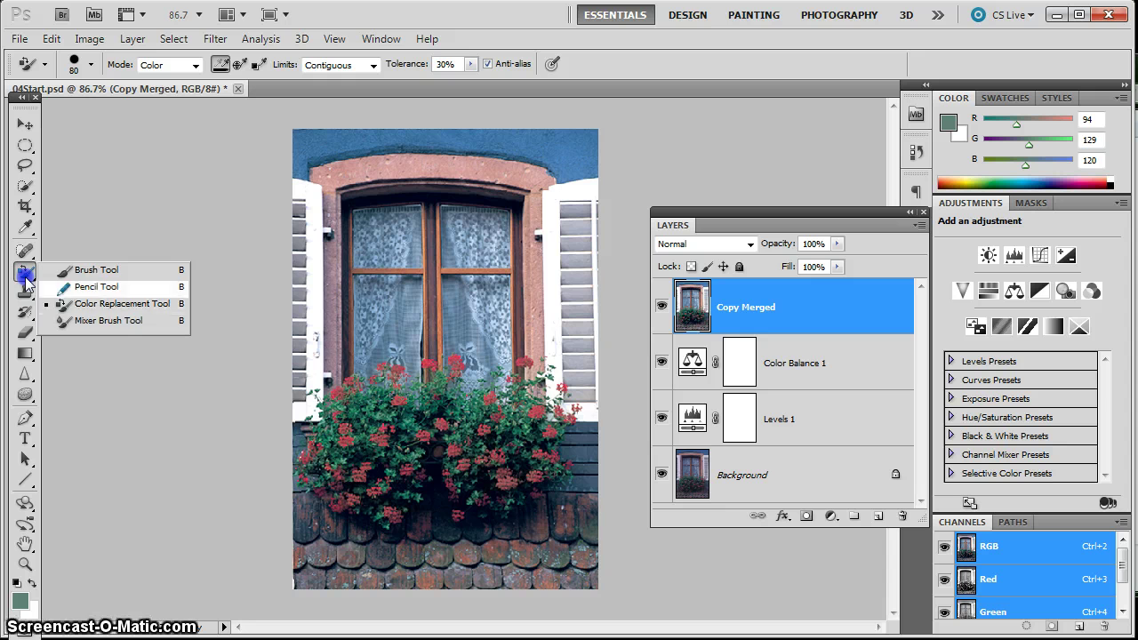
drag(26, 278, 133, 307)
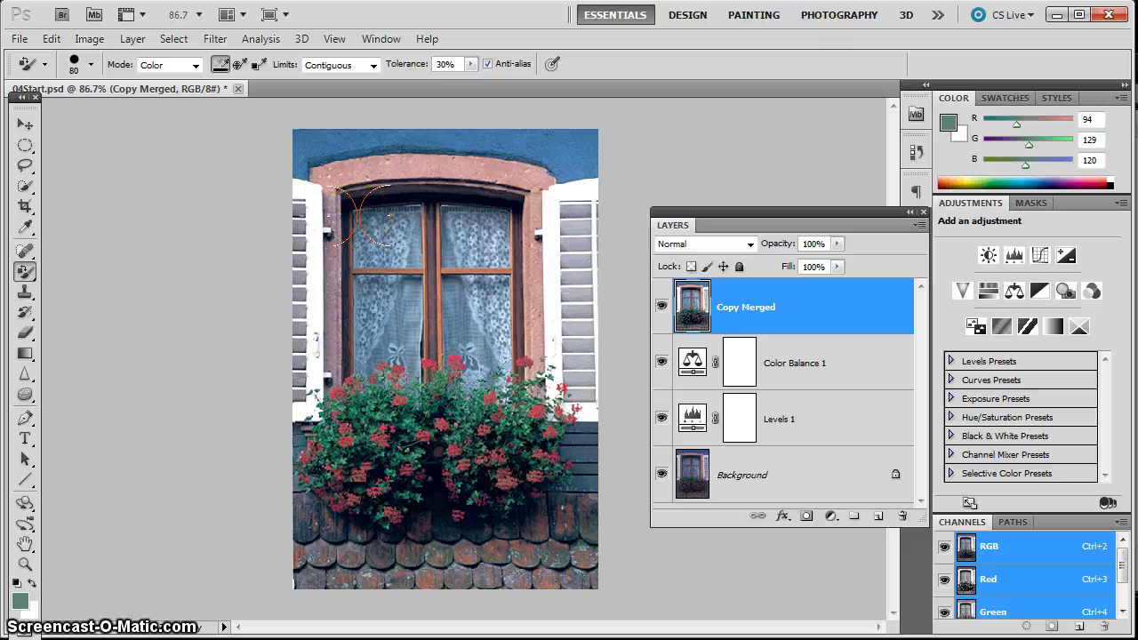
key(bracketleft)
key(bracketleft)
key(bracketleft)
key(bracketright)
key(bracketright)
key(bracketright)
key(bracketright)
key(bracketright)
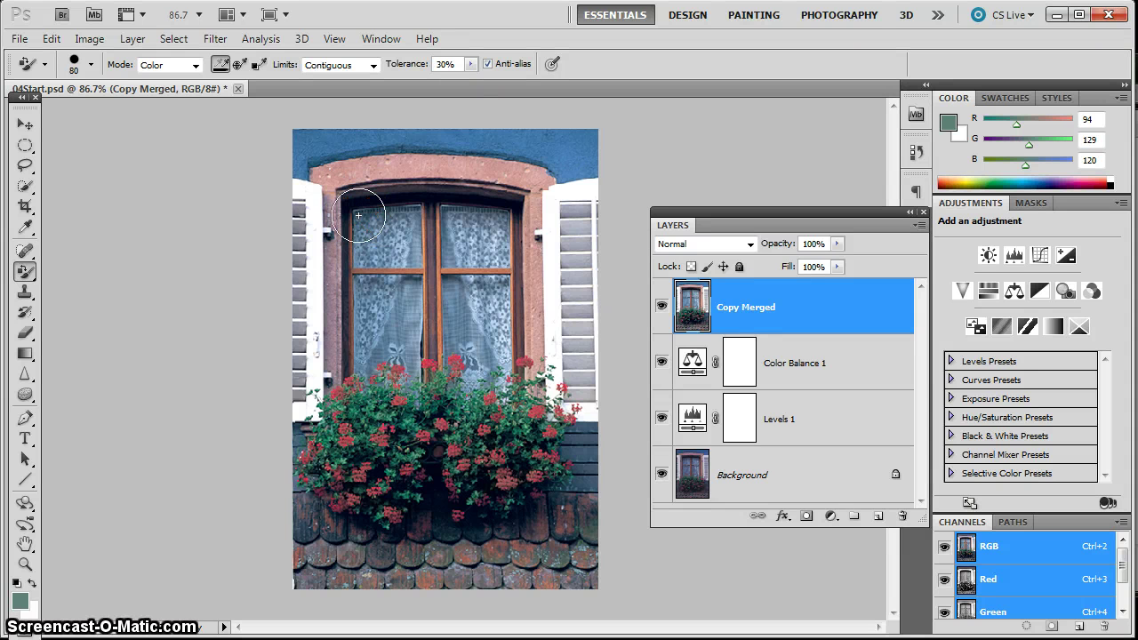
click(90, 64)
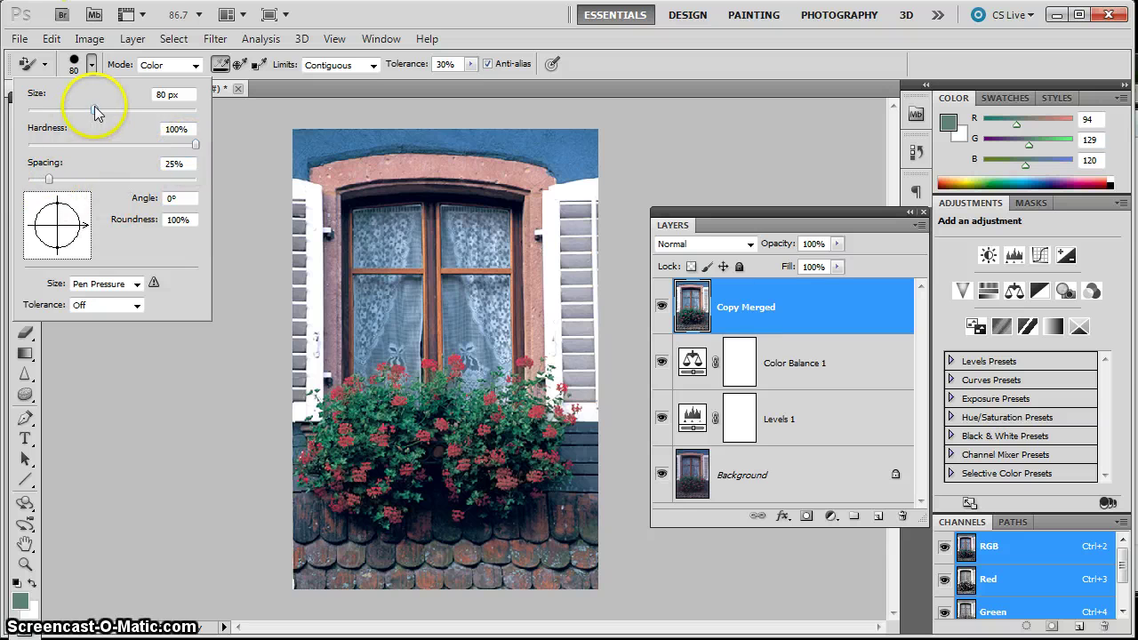
click(90, 67)
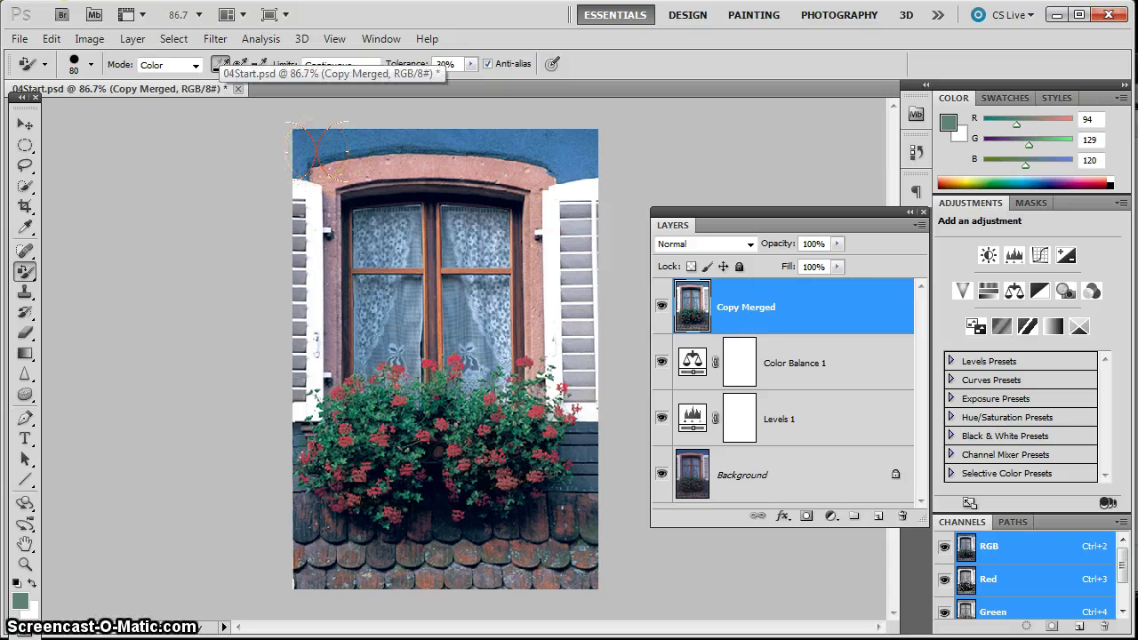
At 200% zoom, paint the blue wall green along the arch edge and across the top right
key(ctrl+plus)
key(ctrl+plus)
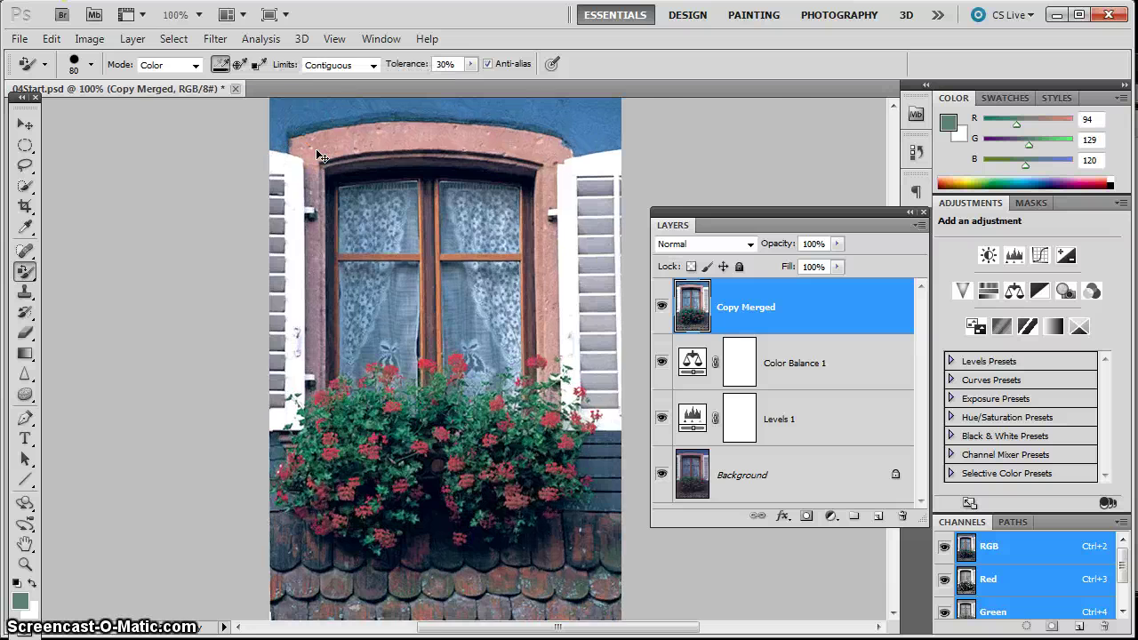
scroll(356, 414, up, 6)
scroll(255, 223, left, 2)
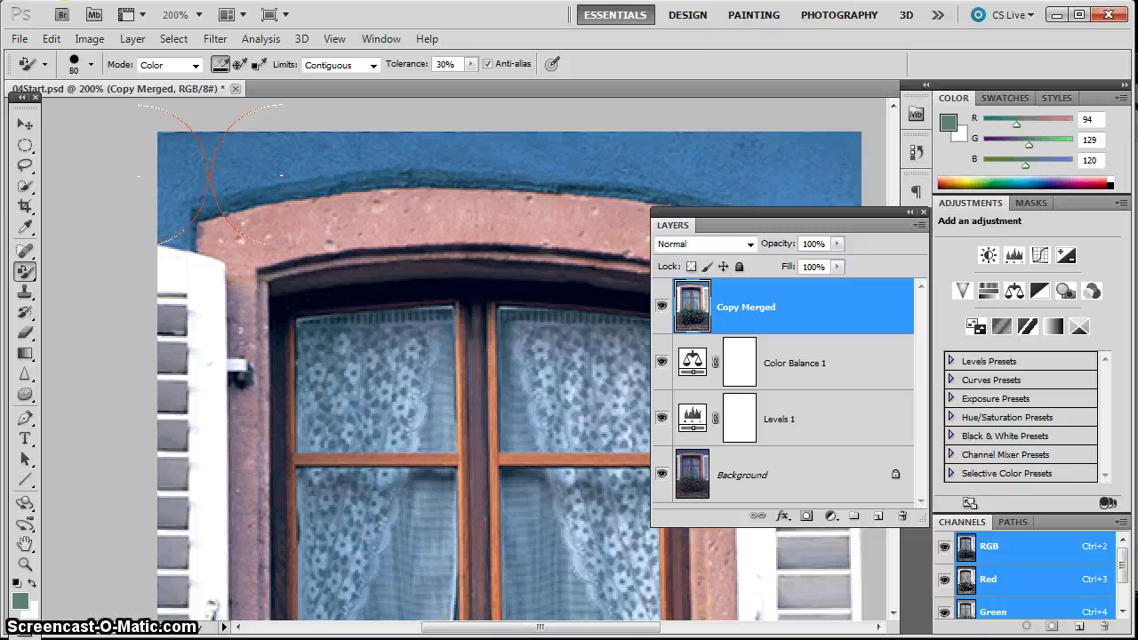
drag(210, 176, 200, 183)
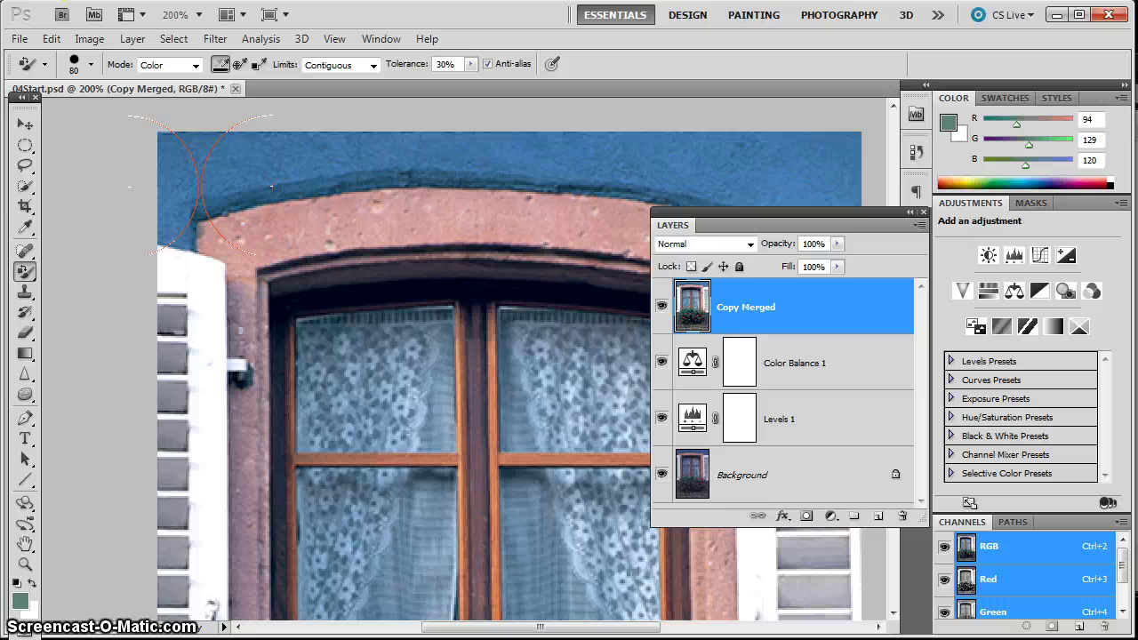
mouse_move(200, 187)
mouse_down()
mouse_move(251, 232)
mouse_move(351, 214)
mouse_move(268, 227)
mouse_move(196, 274)
mouse_move(163, 258)
mouse_move(188, 259)
mouse_move(197, 304)
mouse_move(172, 268)
mouse_move(194, 272)
mouse_move(217, 332)
mouse_move(159, 278)
mouse_move(185, 277)
mouse_move(204, 309)
mouse_move(155, 267)
mouse_move(203, 293)
mouse_move(186, 181)
mouse_move(193, 193)
mouse_move(175, 213)
mouse_move(210, 171)
mouse_move(193, 190)
mouse_move(201, 176)
mouse_move(254, 140)
mouse_move(182, 199)
mouse_move(295, 128)
mouse_move(202, 168)
mouse_up()
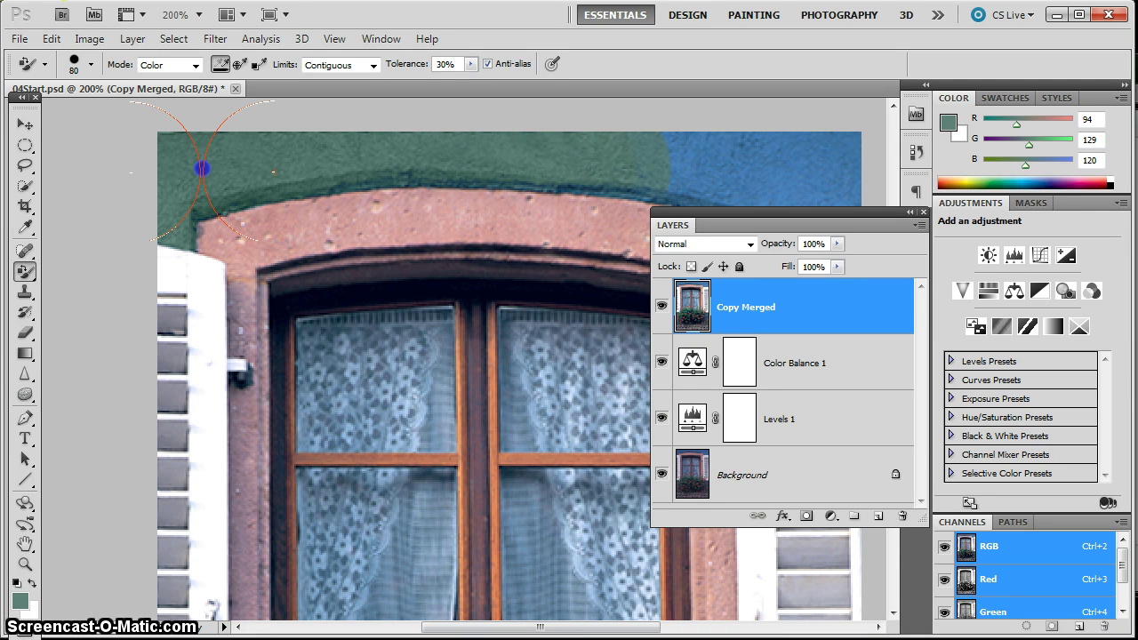
drag(701, 169, 742, 171)
mouse_move(666, 167)
mouse_down()
mouse_move(569, 157)
mouse_move(633, 162)
mouse_up()
drag(759, 213, 758, 413)
click(792, 171)
drag(792, 170, 800, 168)
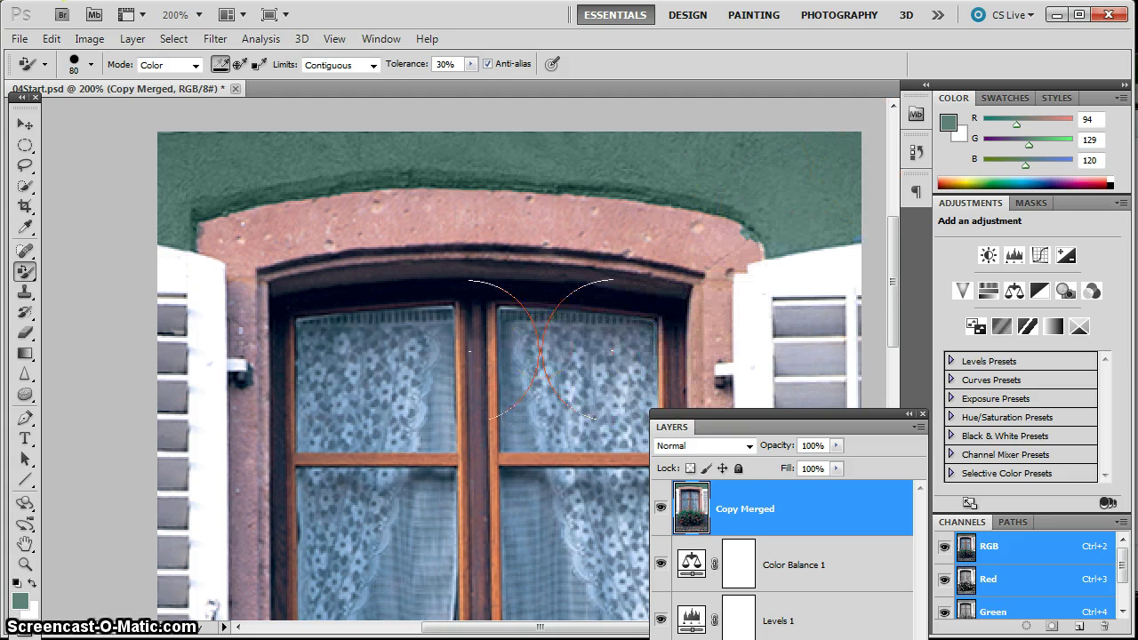
key(ctrl+0)
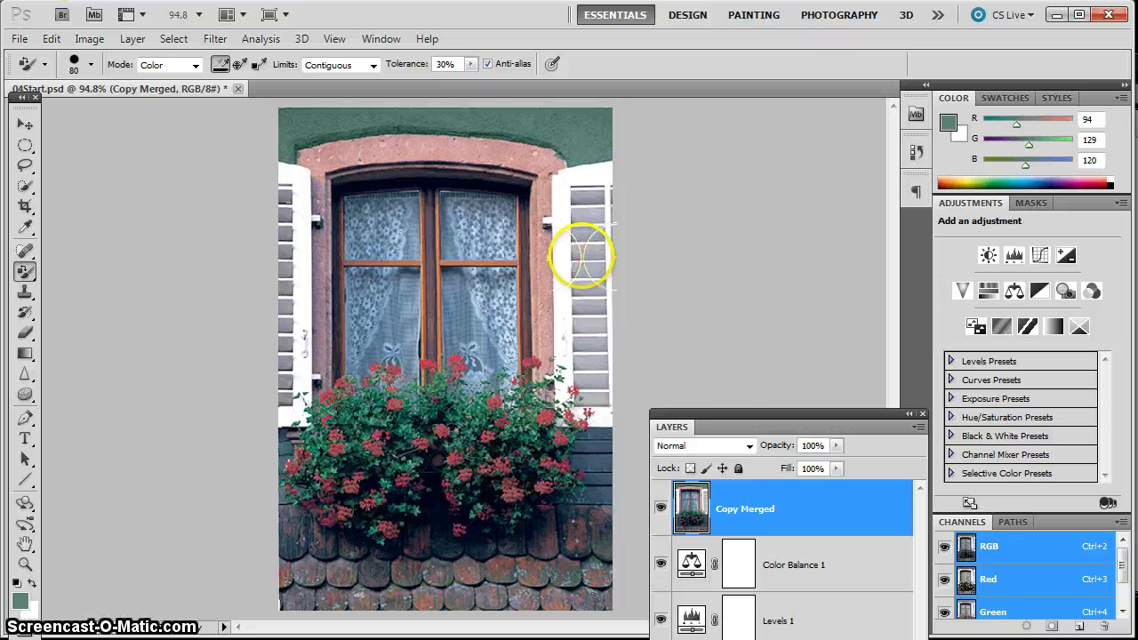
drag(738, 409, 737, 229)
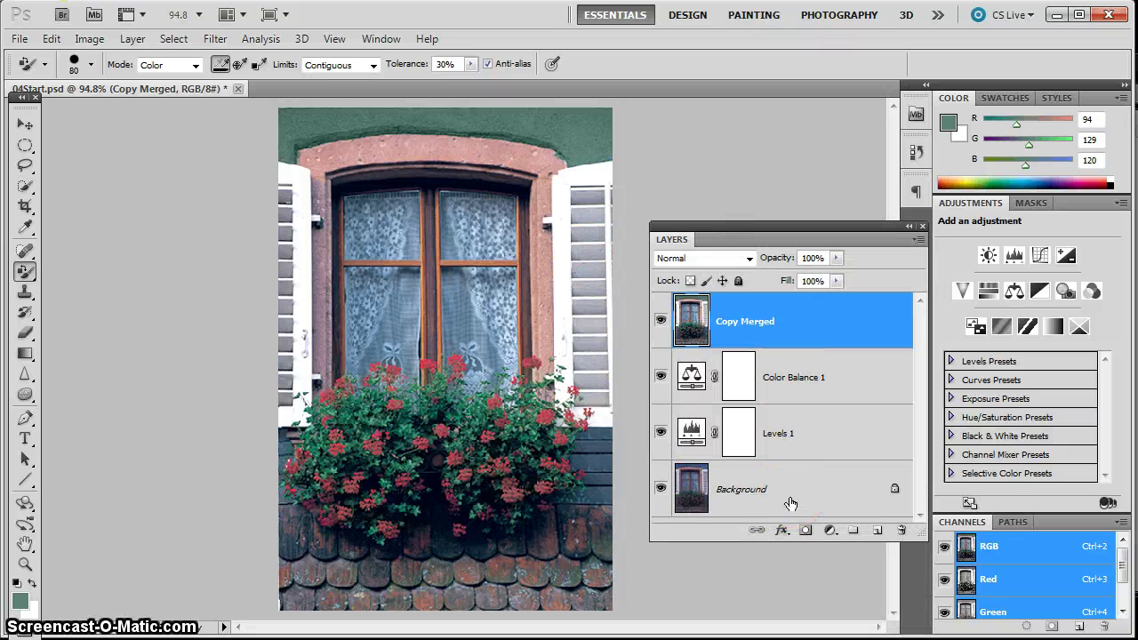
click(660, 320)
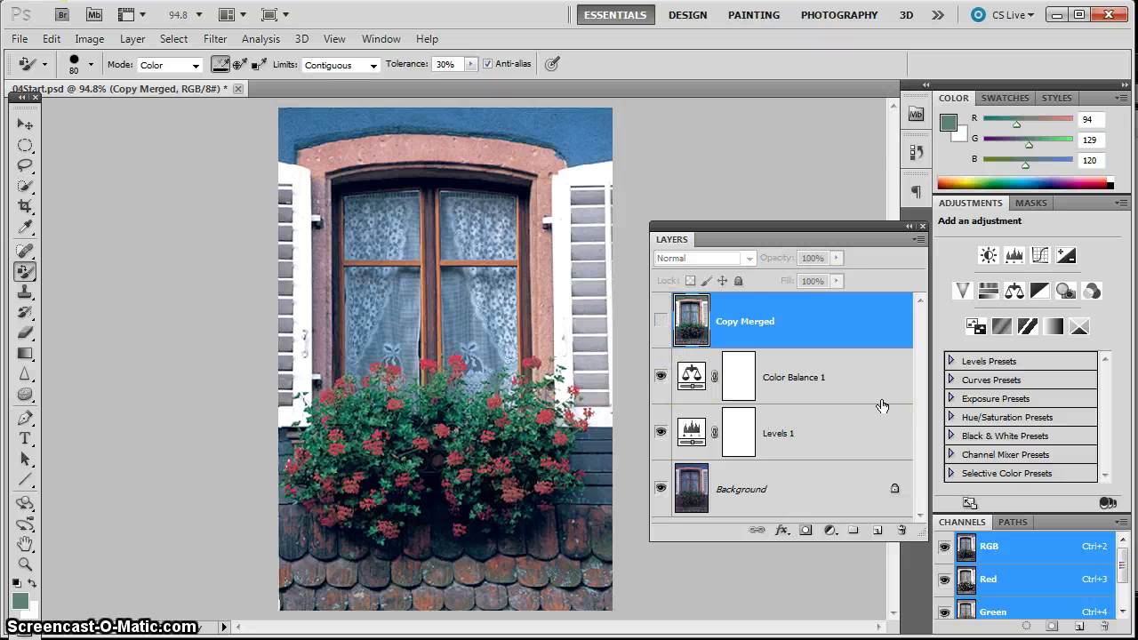
click(660, 320)
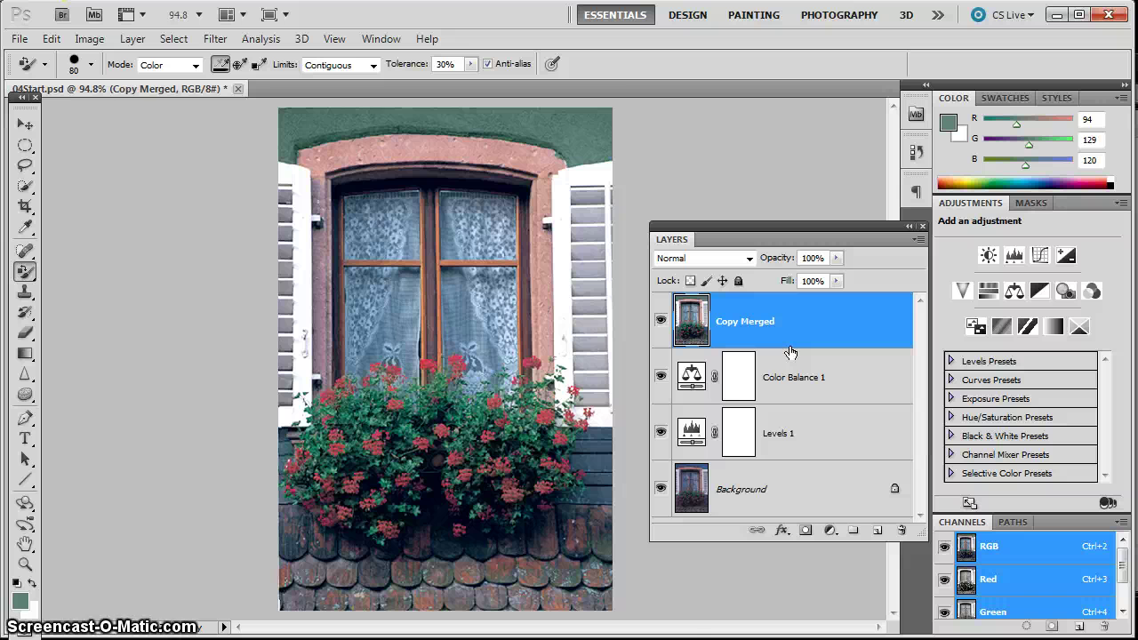
key(ctrl+plus)
key(ctrl+plus)
Lightly brighten the flower highlights with the Dodge Tool at Highlights, 10% exposure
drag(628, 266, 335, 207)
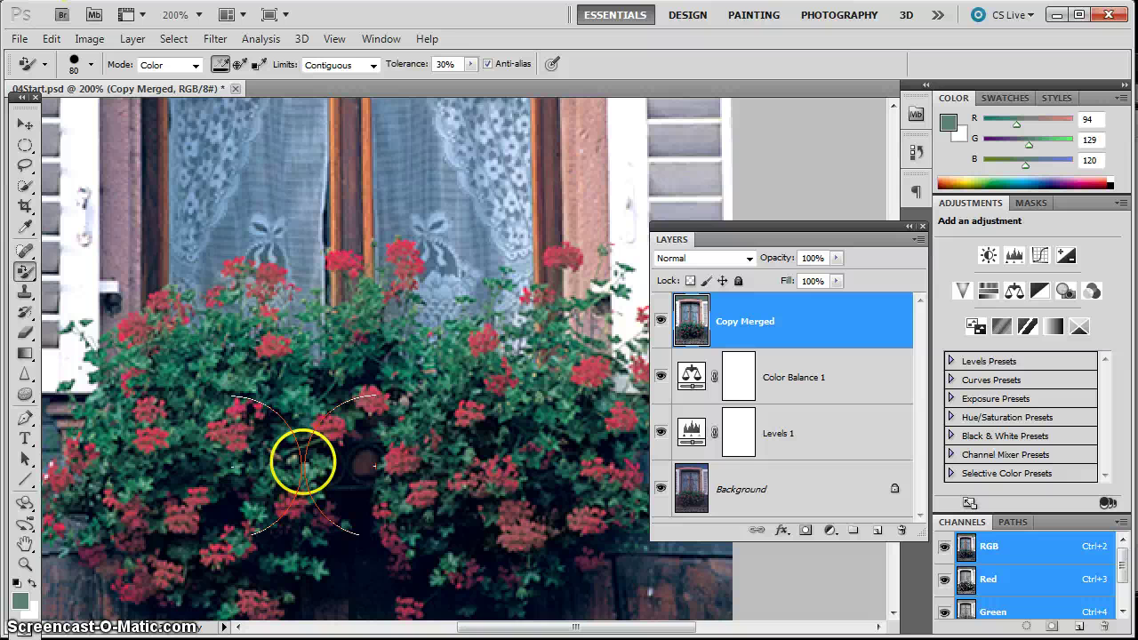
click(23, 395)
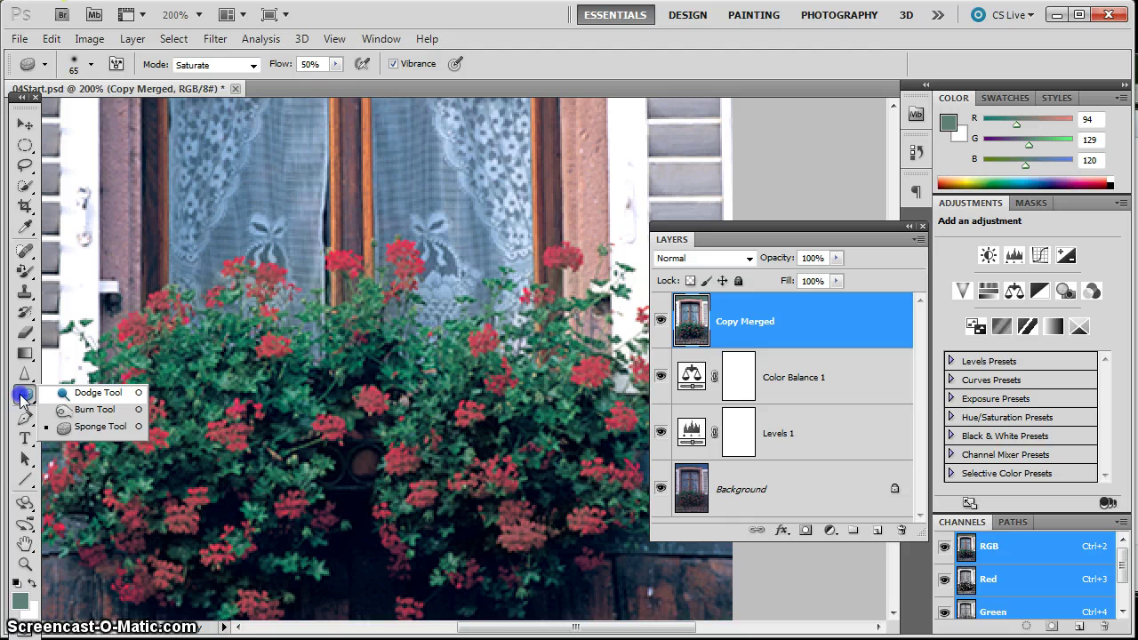
click(112, 395)
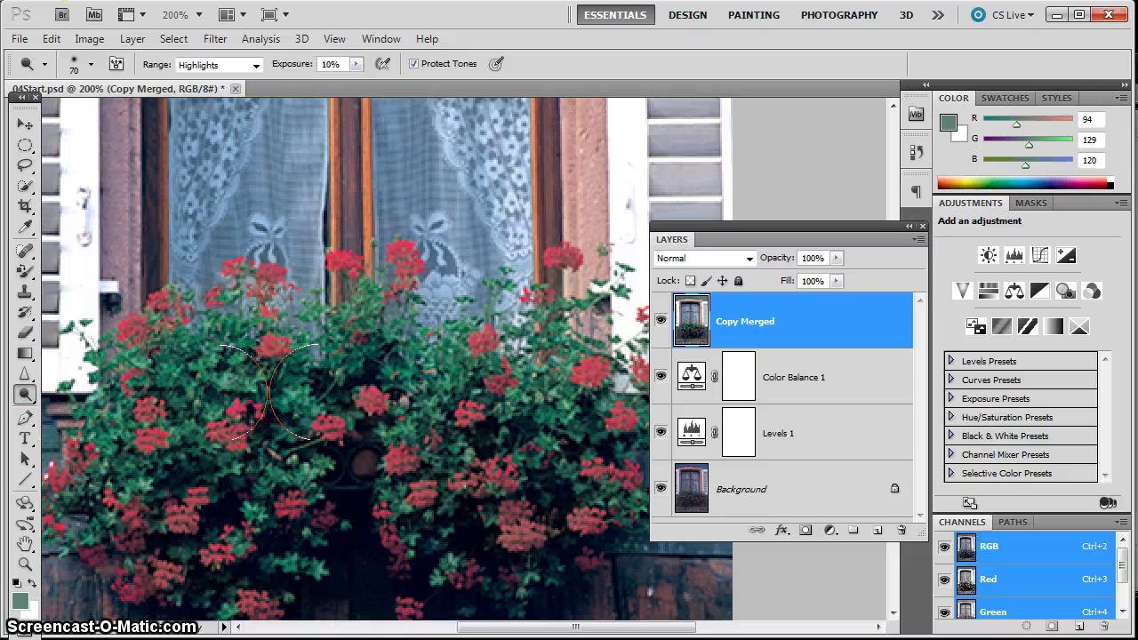
mouse_move(269, 391)
mouse_down()
mouse_move(292, 267)
mouse_move(271, 278)
mouse_up()
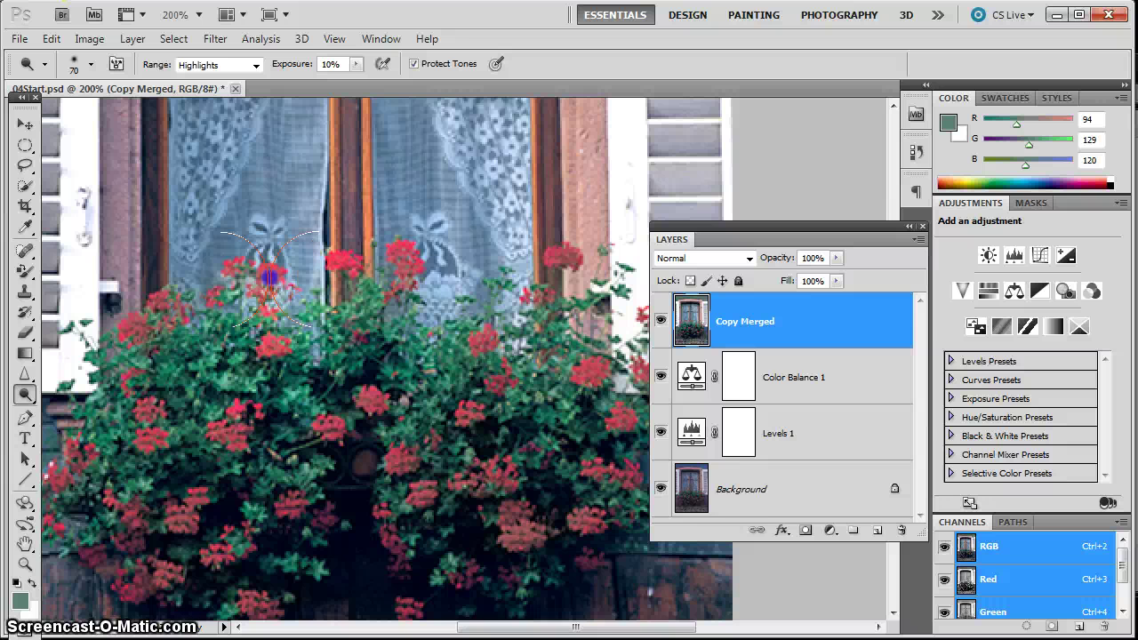
click(254, 330)
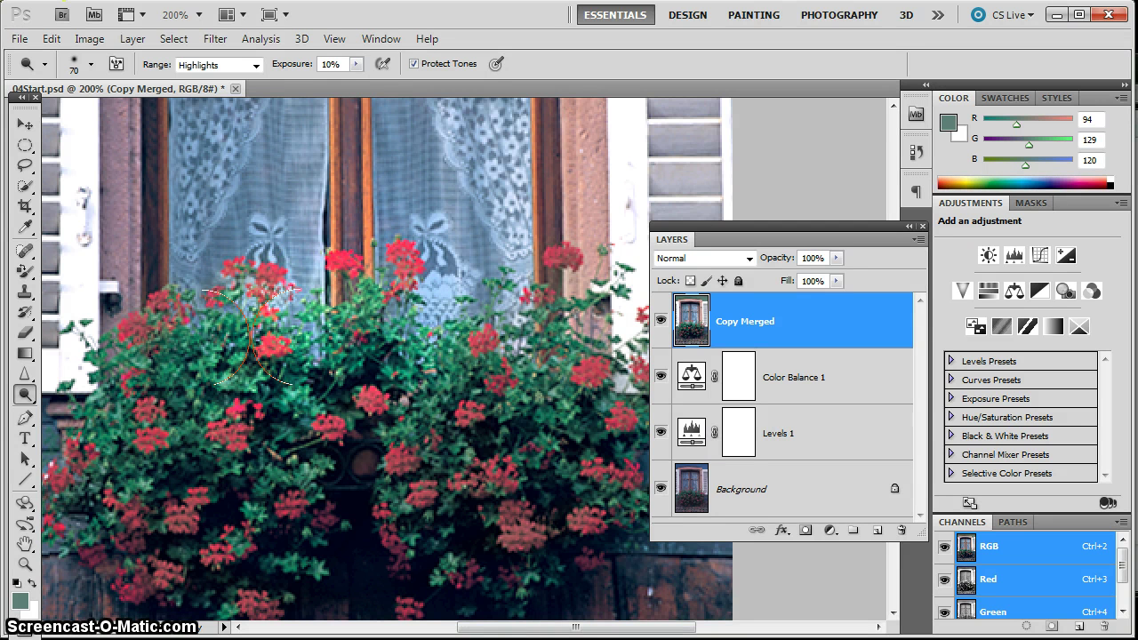
Deepen the shadows across the flowers with the Burn Tool at Shadows, 15% exposure
click(24, 395)
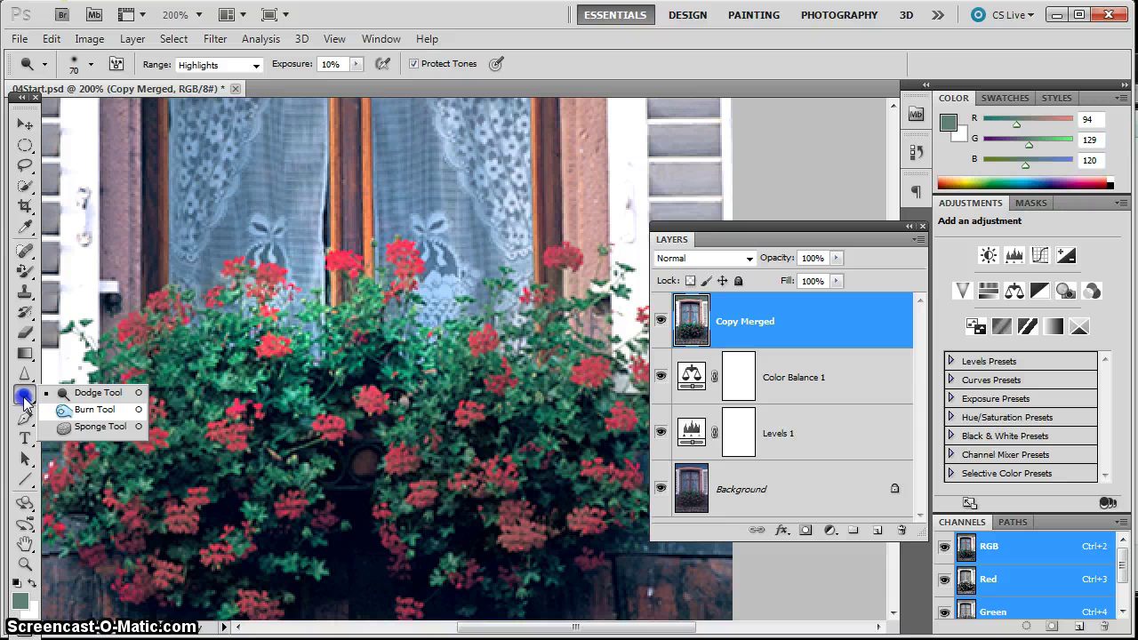
click(94, 409)
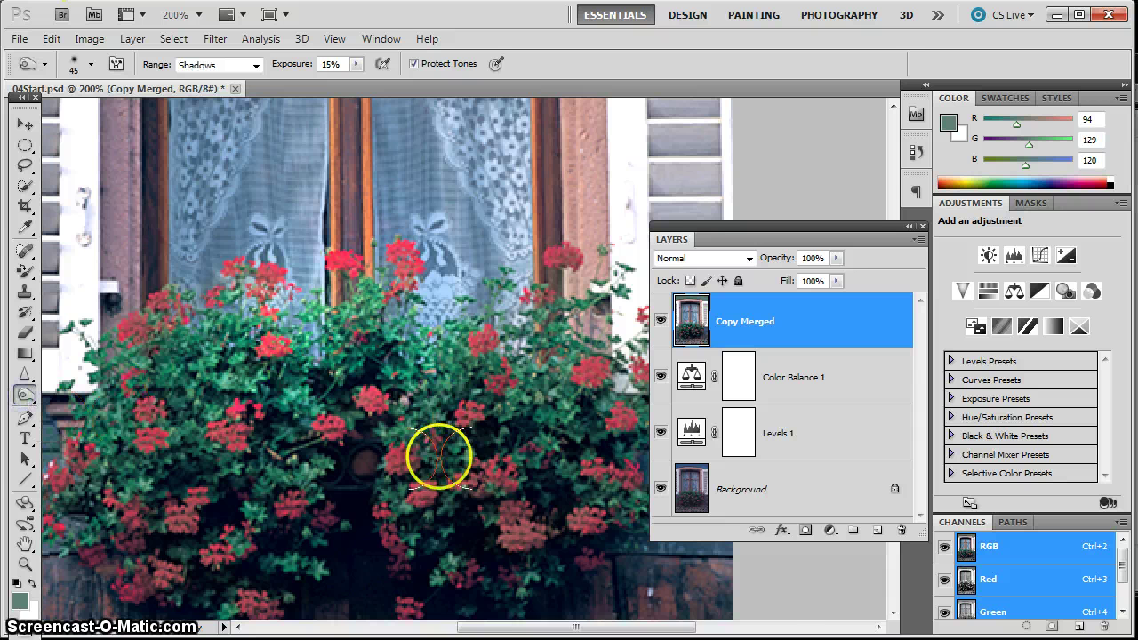
drag(439, 452, 272, 441)
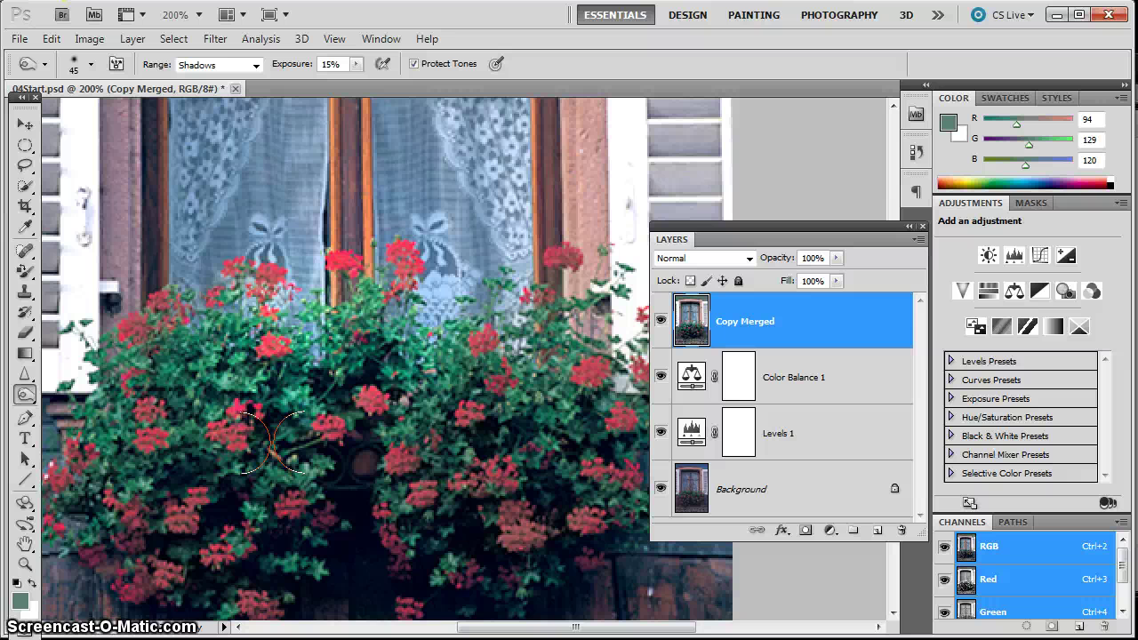
mouse_move(271, 441)
mouse_down()
mouse_move(256, 379)
mouse_move(333, 409)
mouse_up()
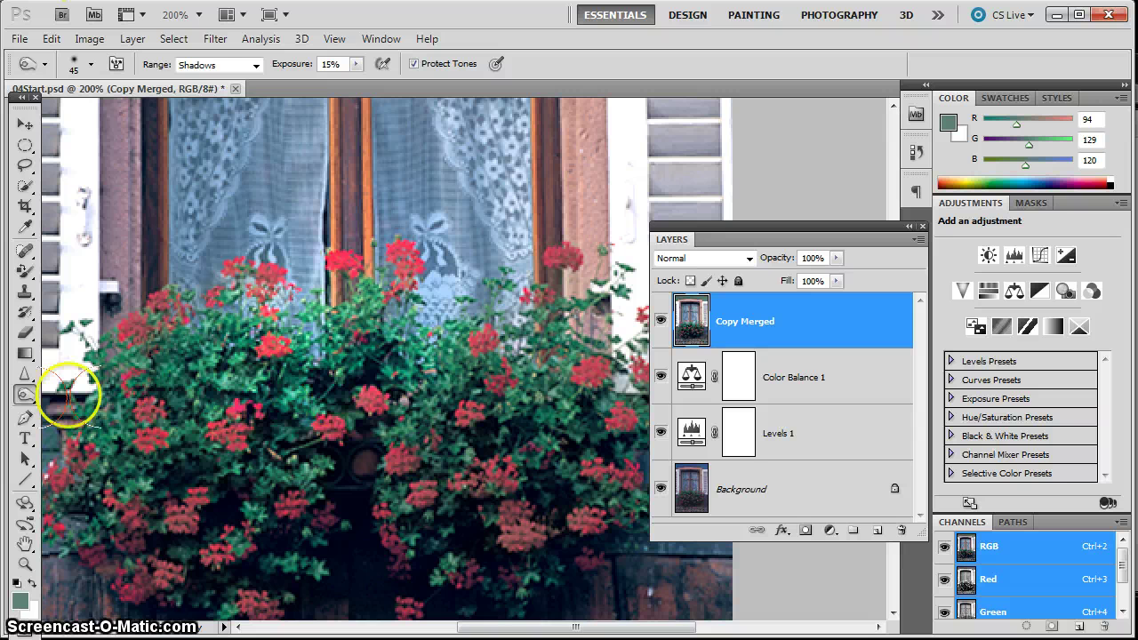
Switch back to the Dodge Tool with Highlights range and 10% exposure, and pan up to the full window
click(24, 395)
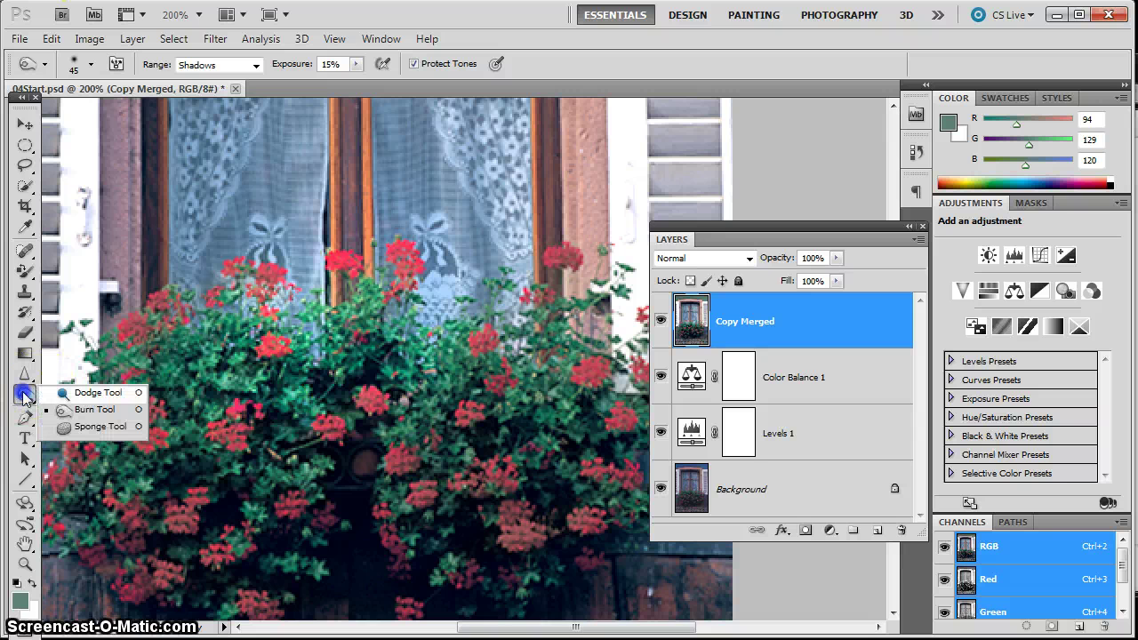
click(94, 392)
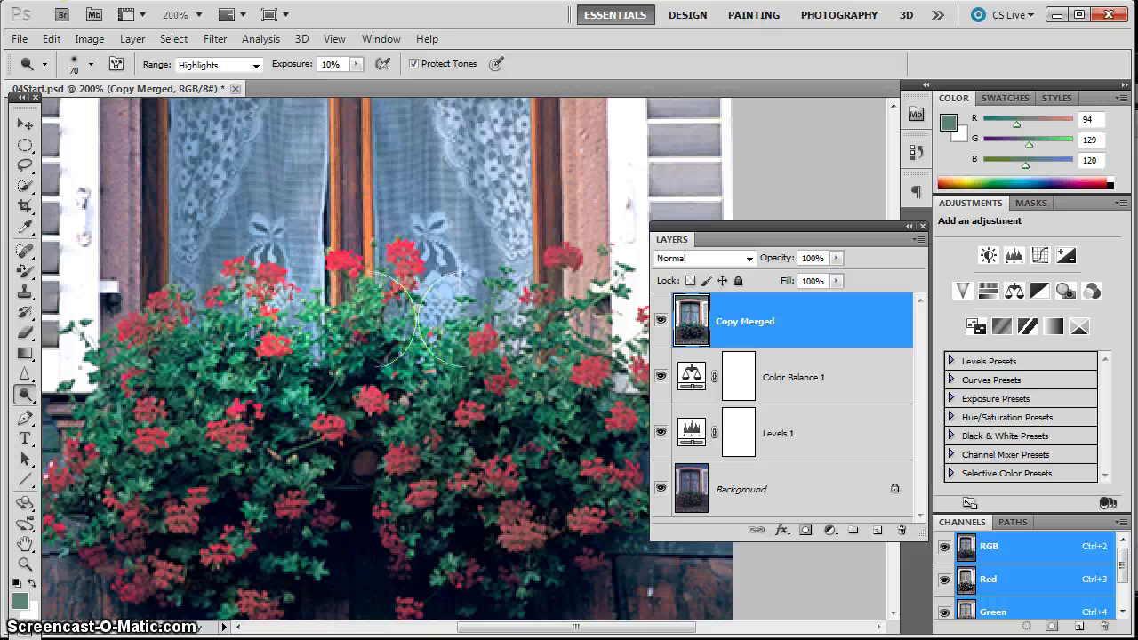
mouse_move(182, 199)
mouse_down()
mouse_move(234, 122)
mouse_move(240, 200)
mouse_up()
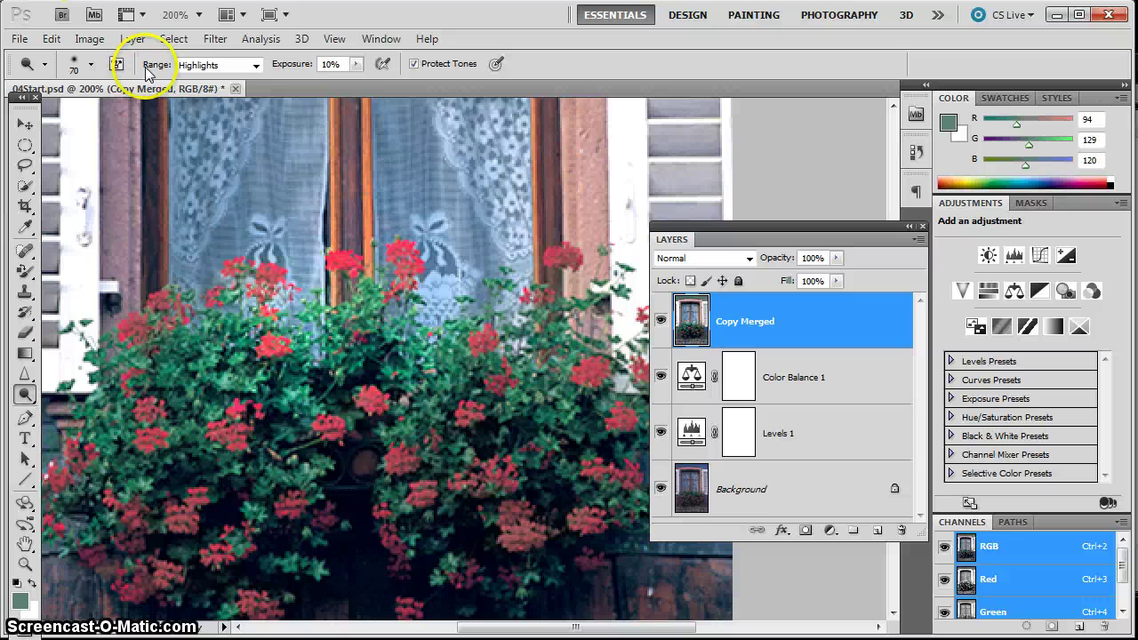
click(255, 66)
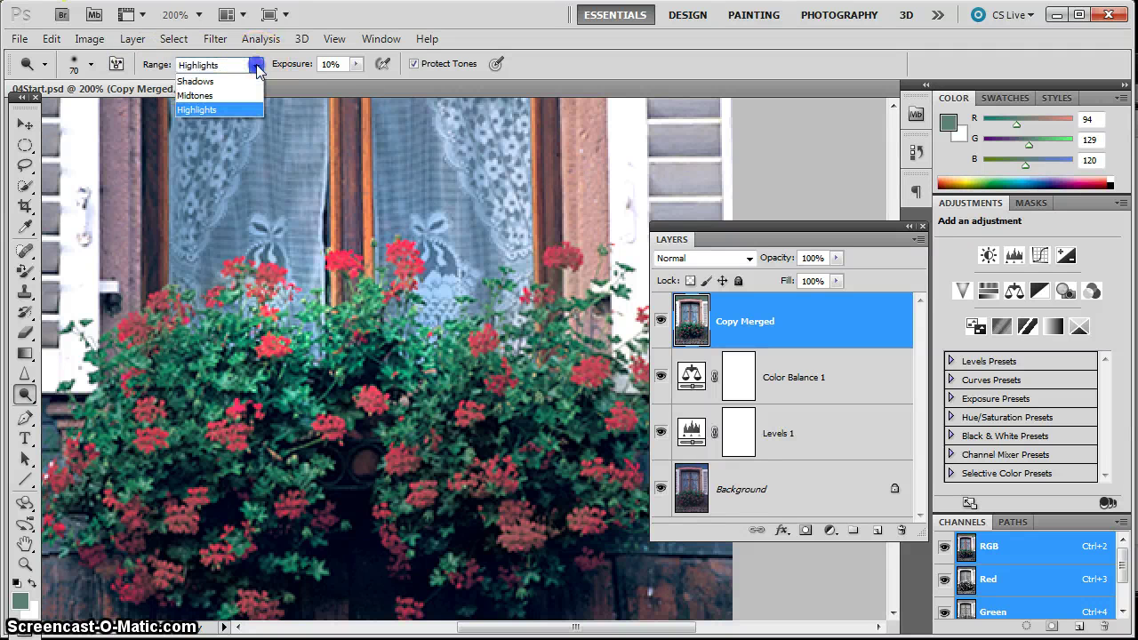
click(221, 109)
key(Up)
key(Up)
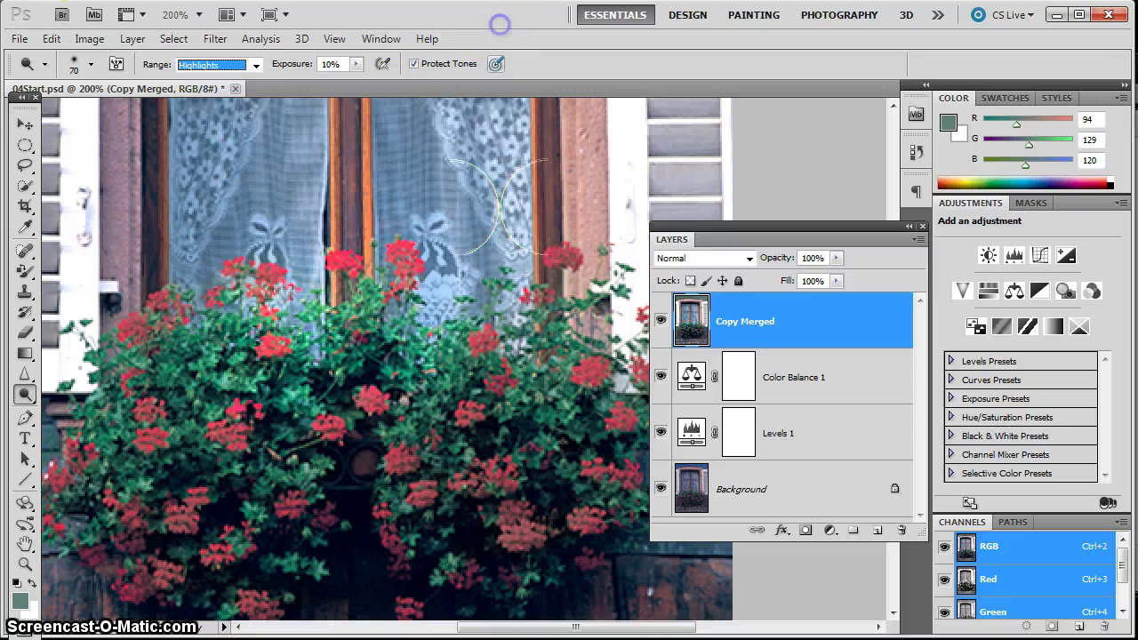
click(346, 214)
drag(343, 210, 347, 358)
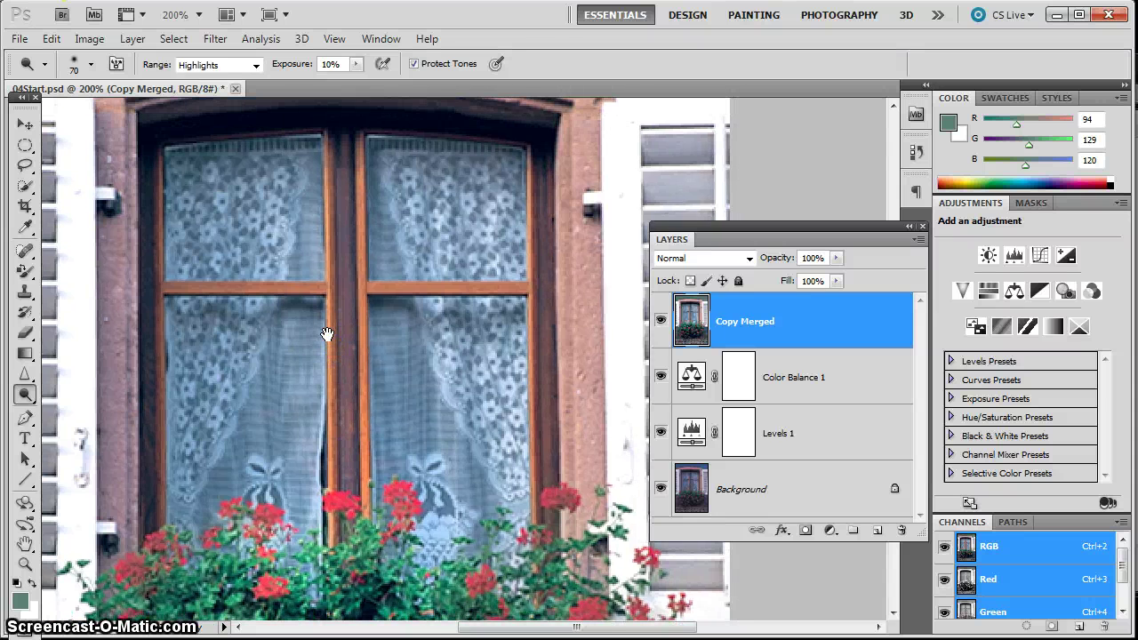
click(354, 65)
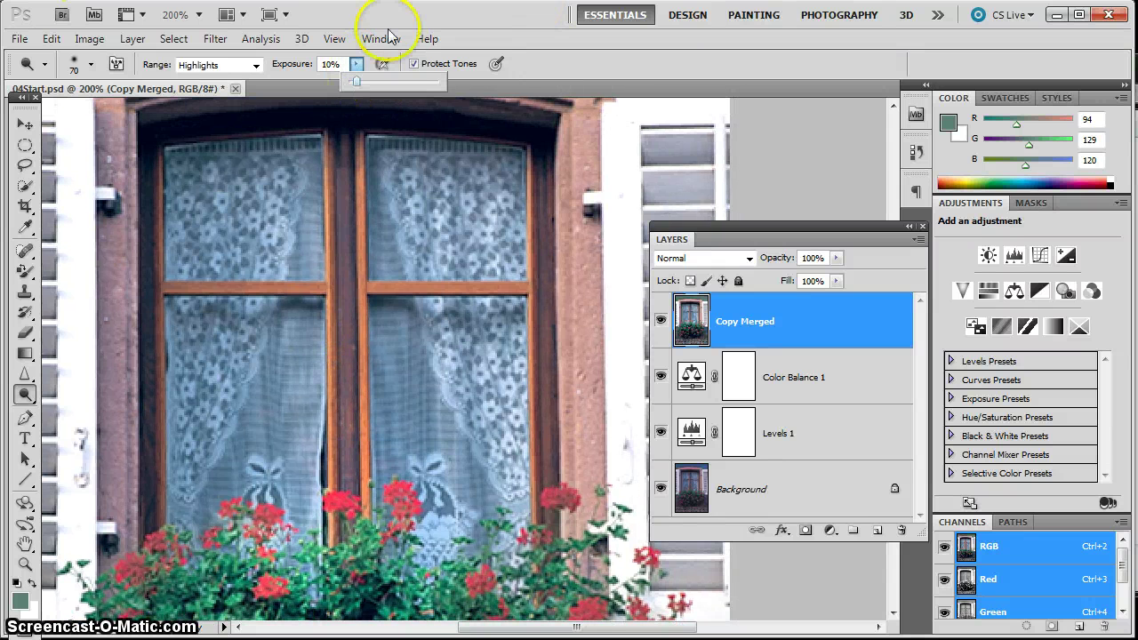
Dodge the lace curtains in all four panes, upper and lower, left and right
mouse_move(122, 246)
mouse_down()
mouse_move(183, 229)
mouse_move(186, 178)
mouse_up()
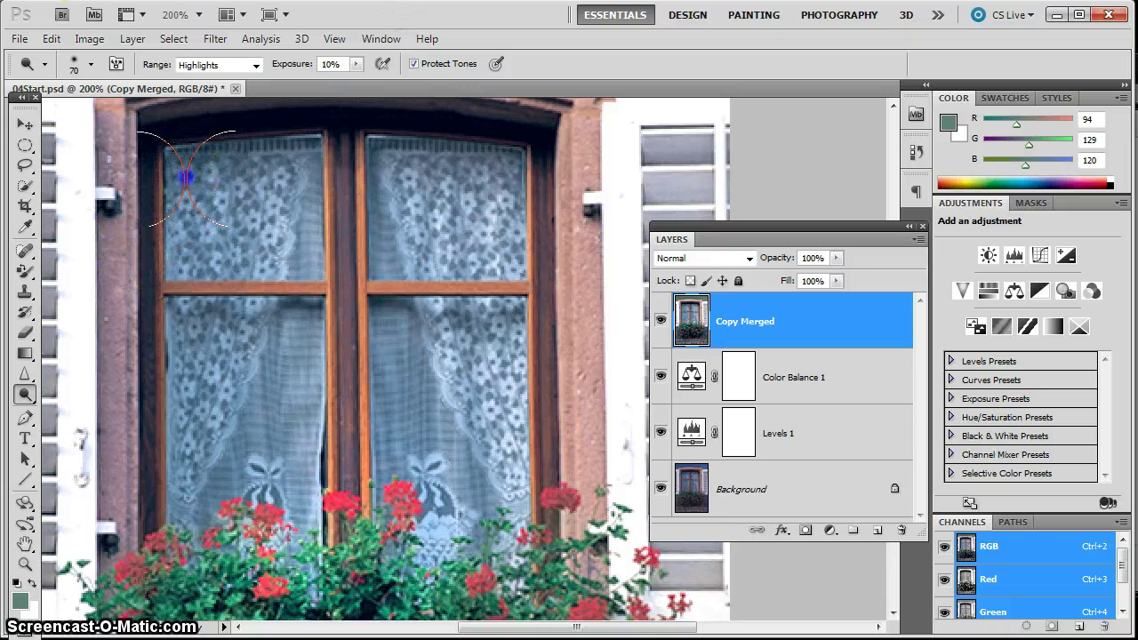
click(163, 373)
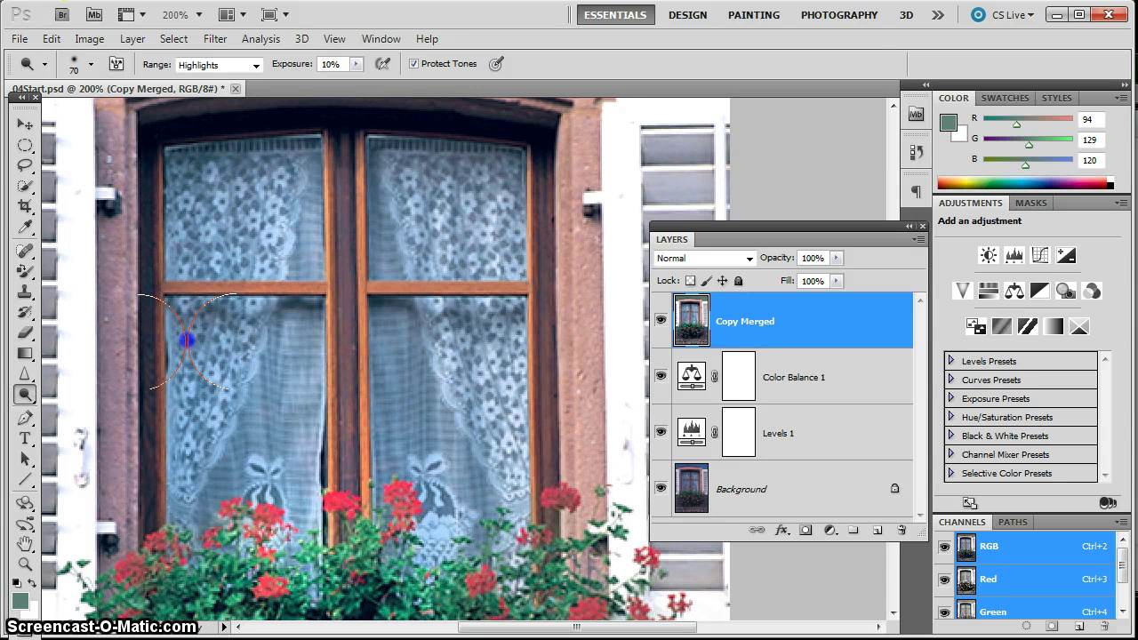
click(240, 311)
click(462, 196)
click(415, 157)
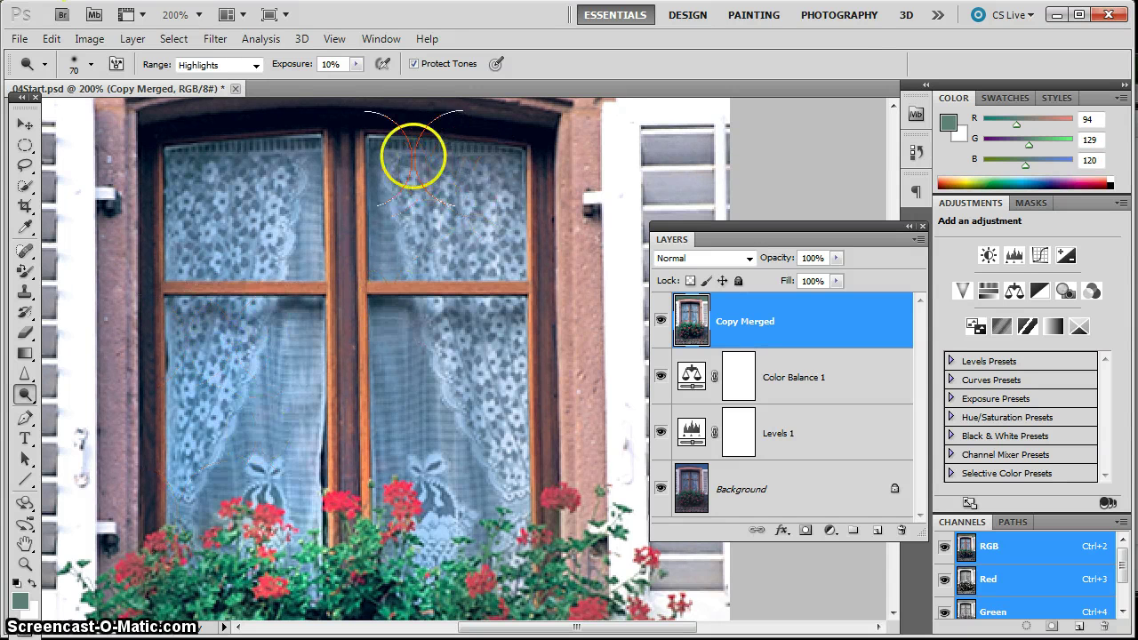
click(497, 203)
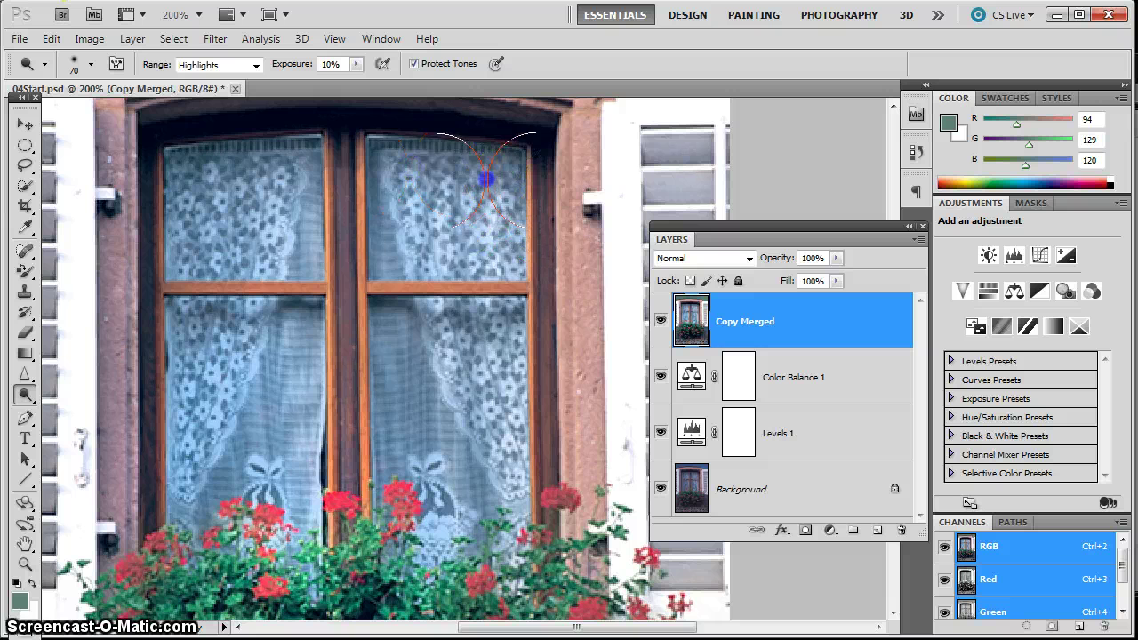
click(381, 327)
click(388, 341)
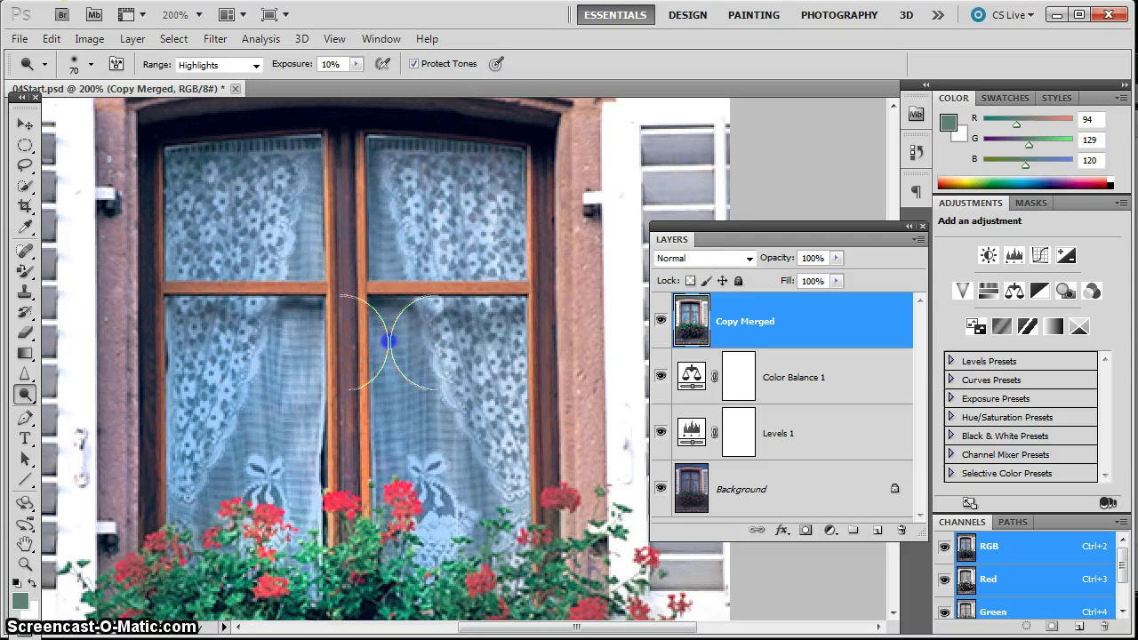
click(221, 178)
click(299, 168)
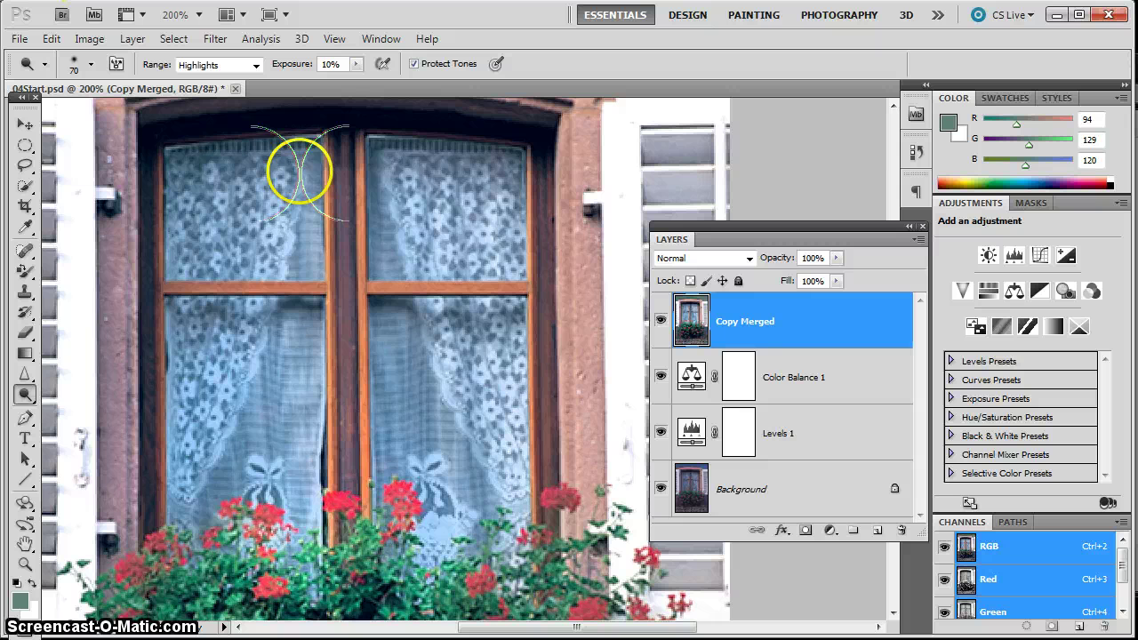
click(348, 302)
click(288, 361)
click(287, 317)
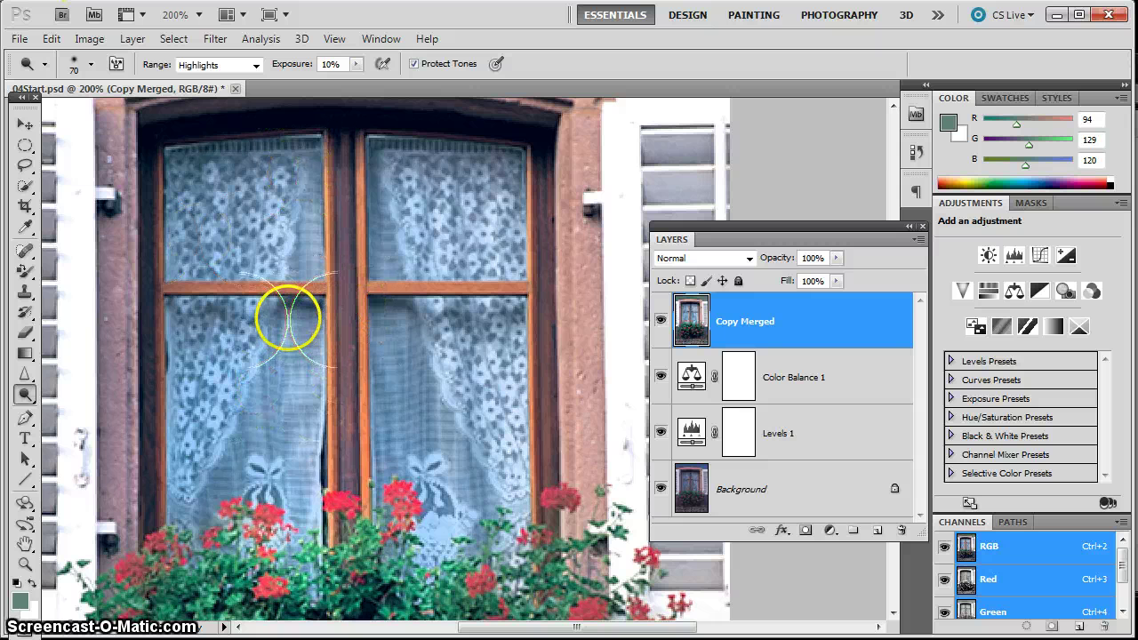
click(266, 354)
drag(266, 354, 200, 435)
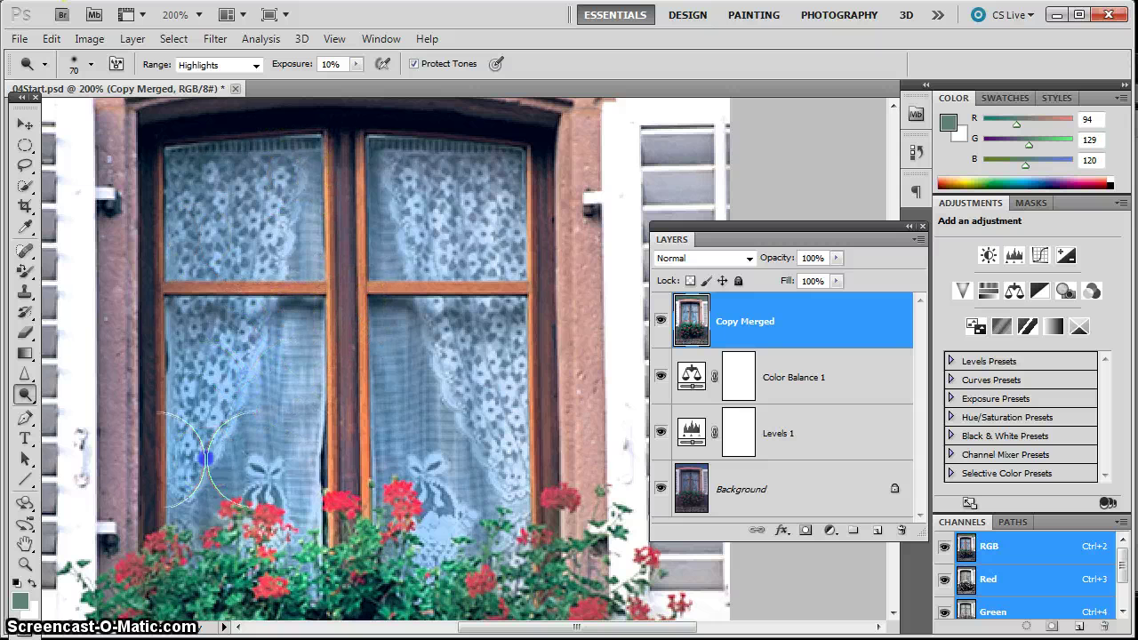
click(254, 180)
click(199, 175)
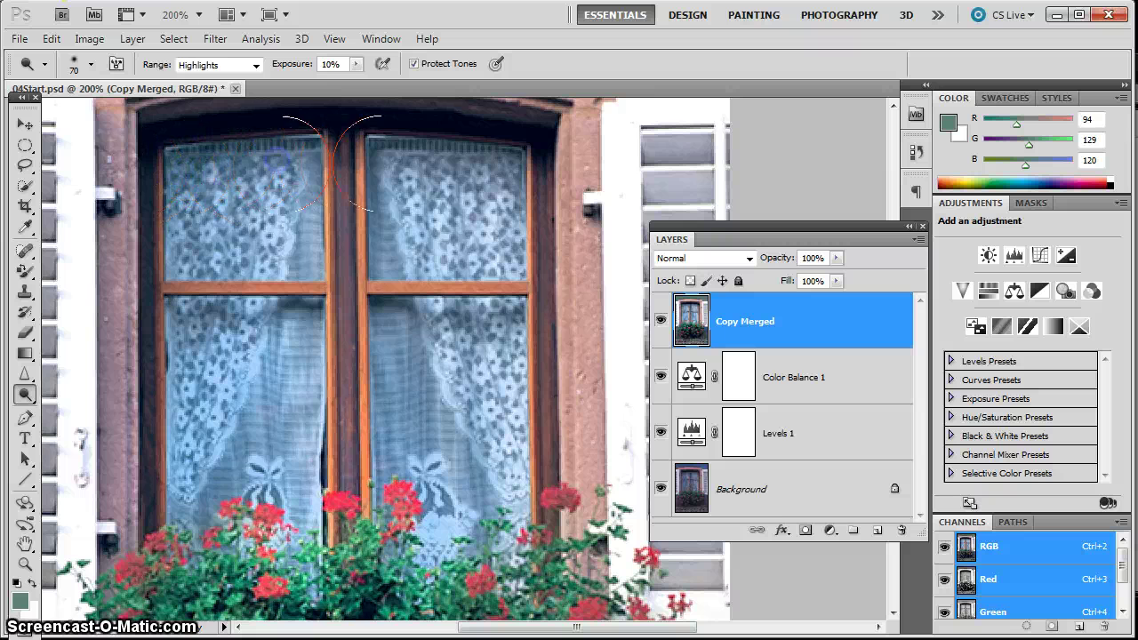
drag(394, 158, 482, 157)
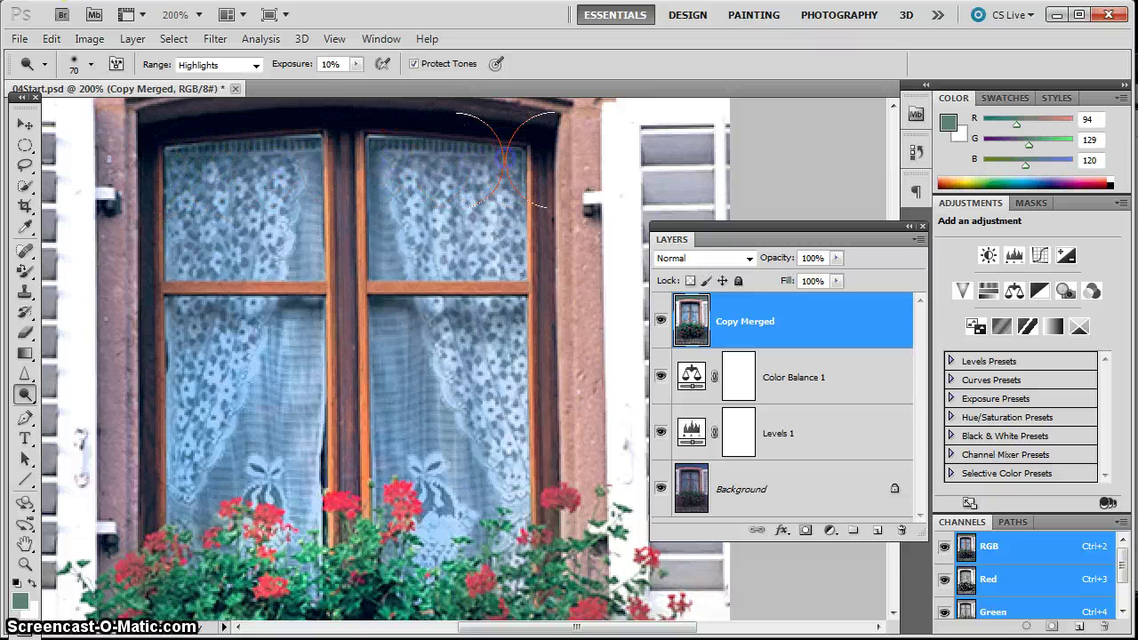
click(498, 458)
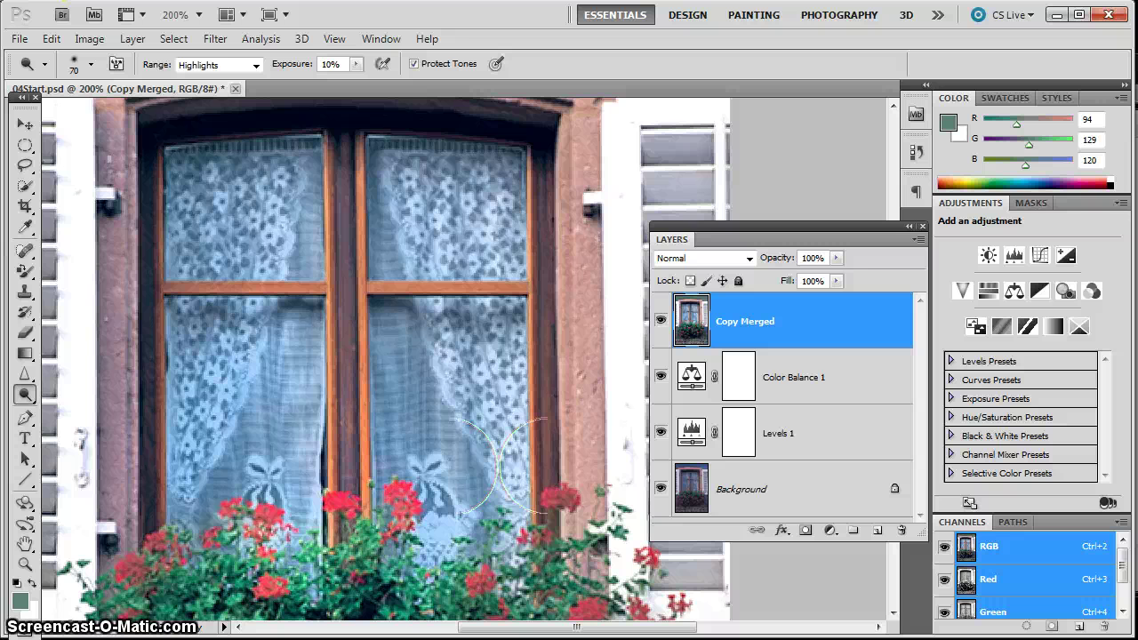
Switch to the Sponge tool from the Dodge tool group
click(25, 395)
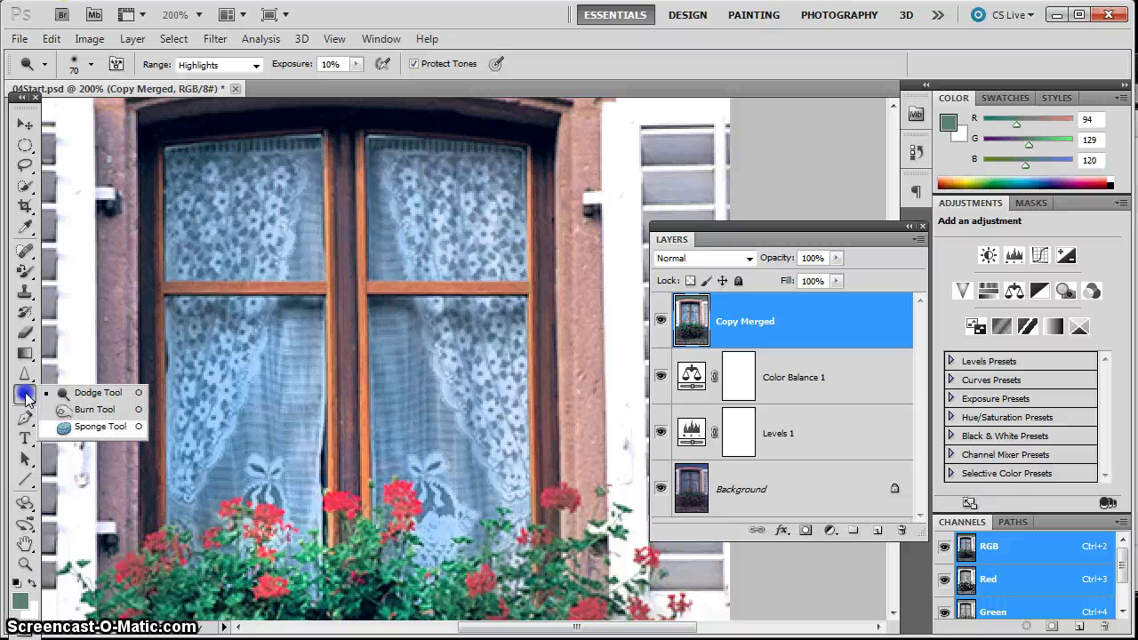
click(100, 426)
drag(271, 381, 278, 420)
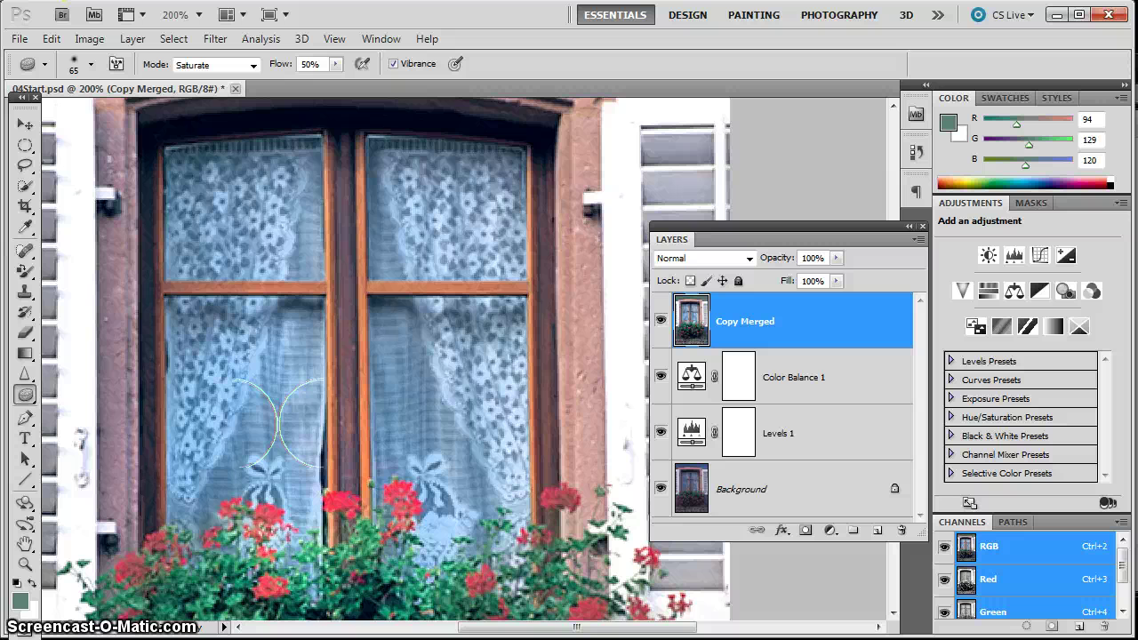
scroll(278, 422, down, 3)
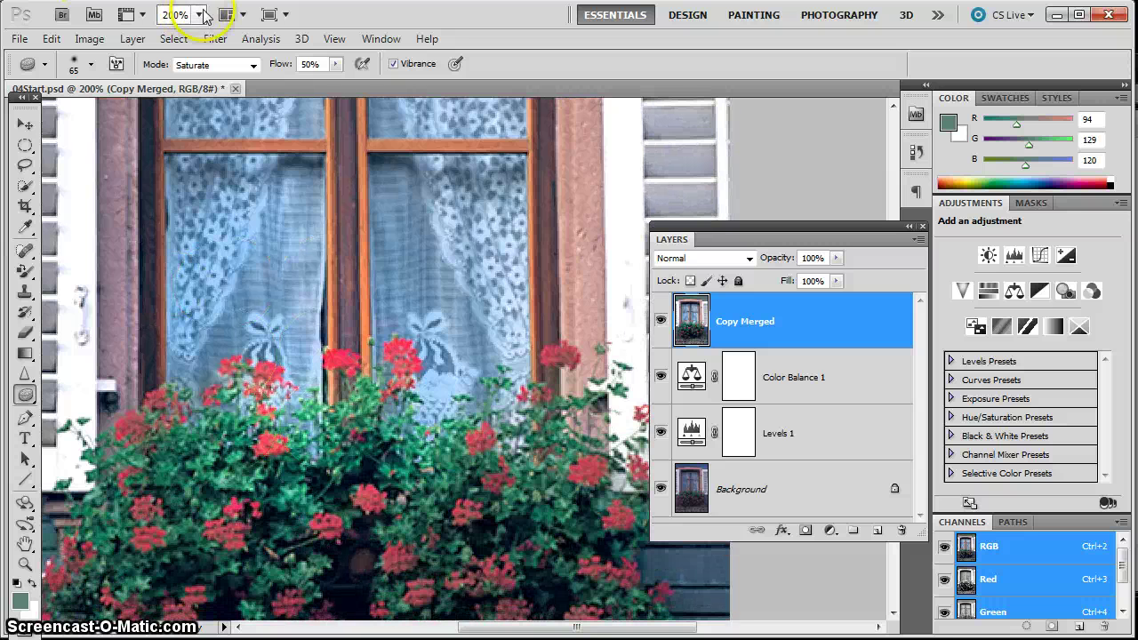
Test the Sponge in Desaturate mode on the curtains and window area, then zoom out
click(215, 65)
click(213, 81)
click(379, 382)
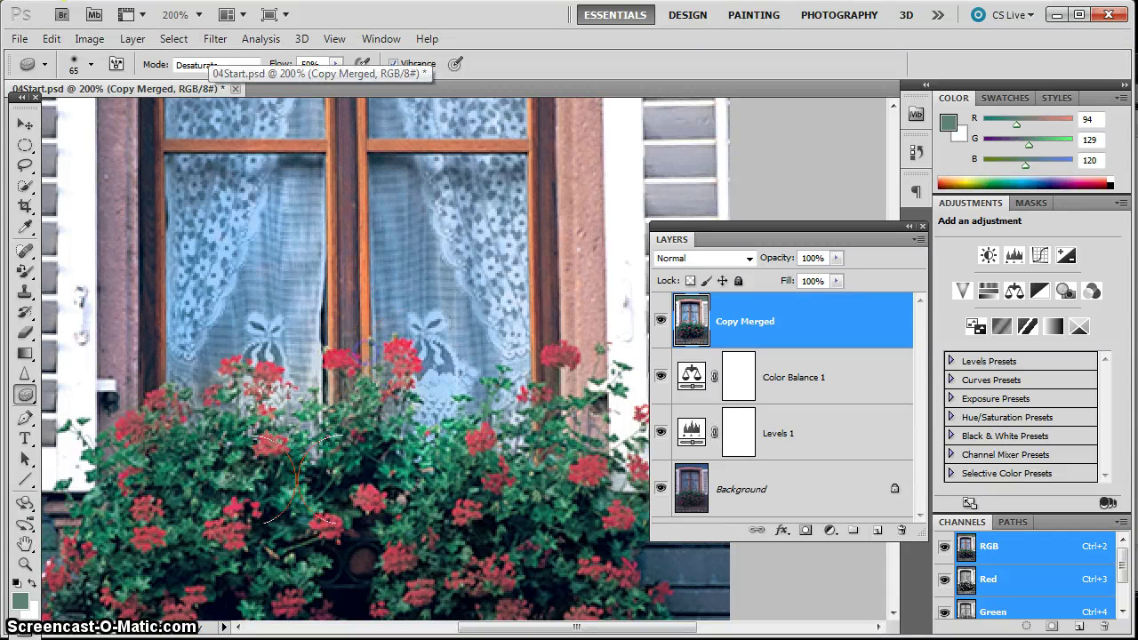
mouse_move(424, 252)
mouse_down()
mouse_move(284, 277)
mouse_move(378, 142)
mouse_move(649, 202)
mouse_up()
key(ctrl+minus)
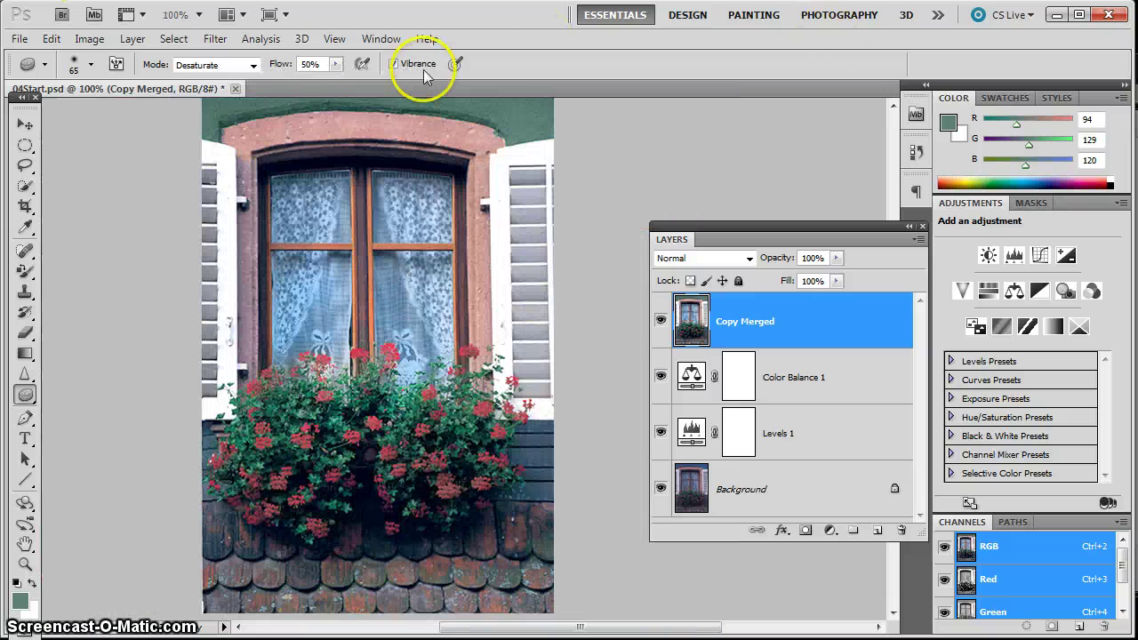
Set the Sponge back to Saturate and brush over the red flowers to boost their colour
click(252, 65)
click(195, 96)
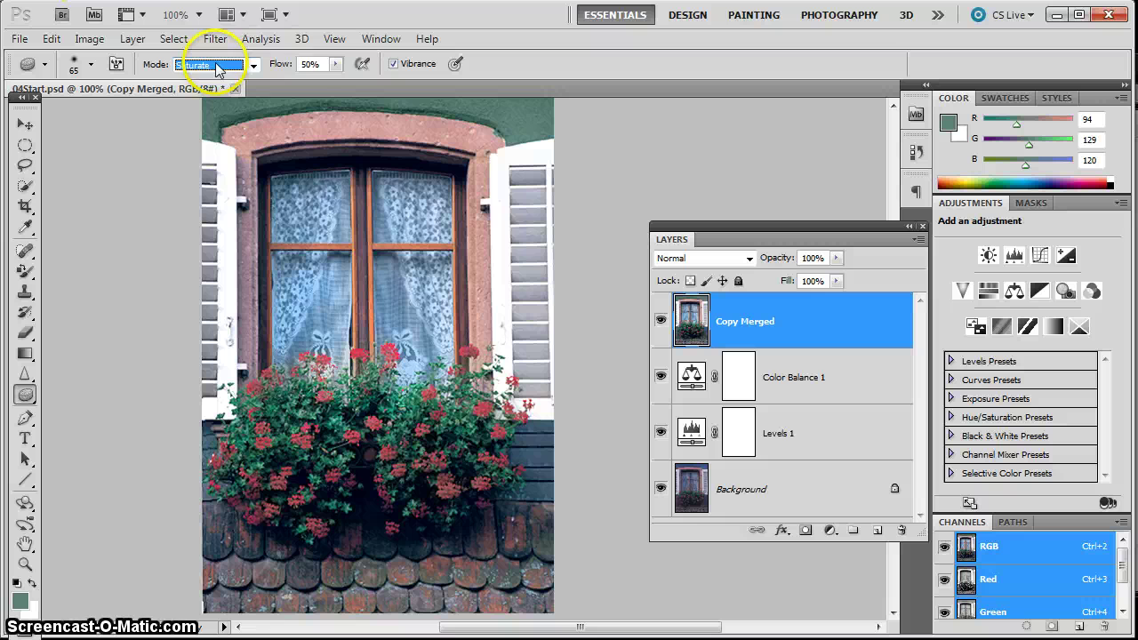
click(321, 389)
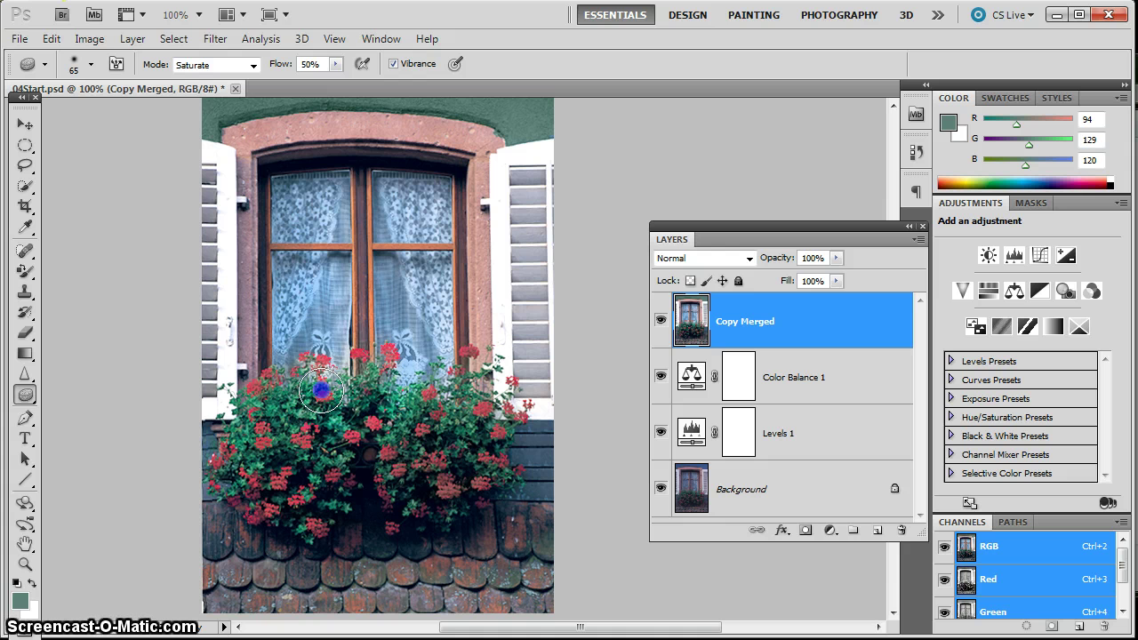
mouse_move(321, 389)
mouse_down()
mouse_move(521, 482)
mouse_move(473, 413)
mouse_move(432, 432)
mouse_up()
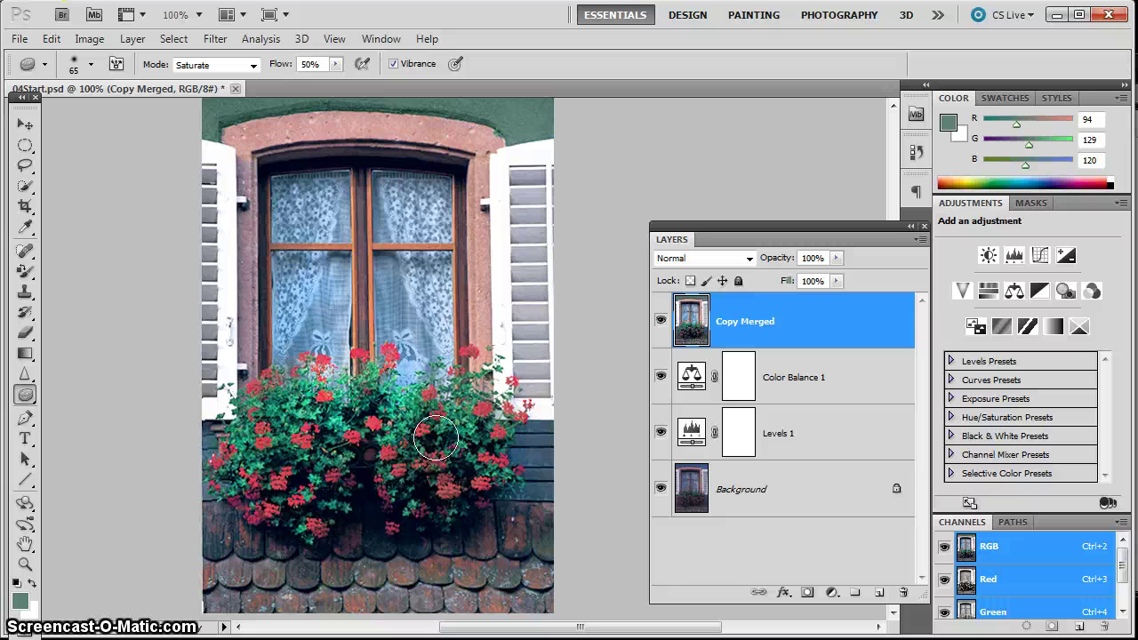
Apply Unsharp Mask at 64% amount, 0.5 px radius and 0 threshold, comparing with Preview
click(215, 39)
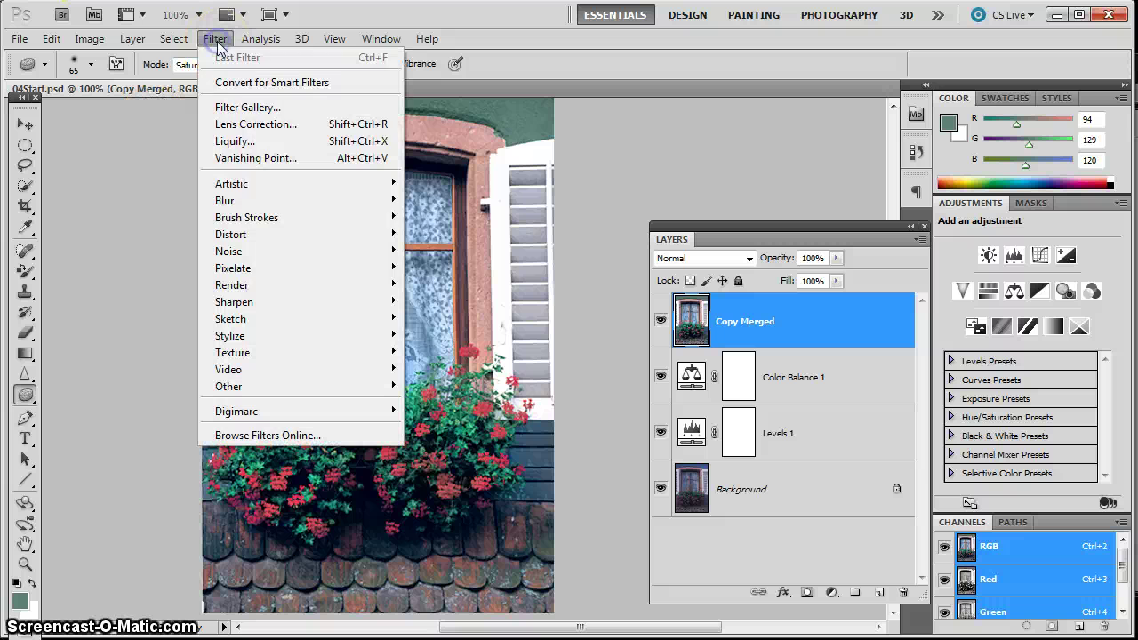
click(263, 303)
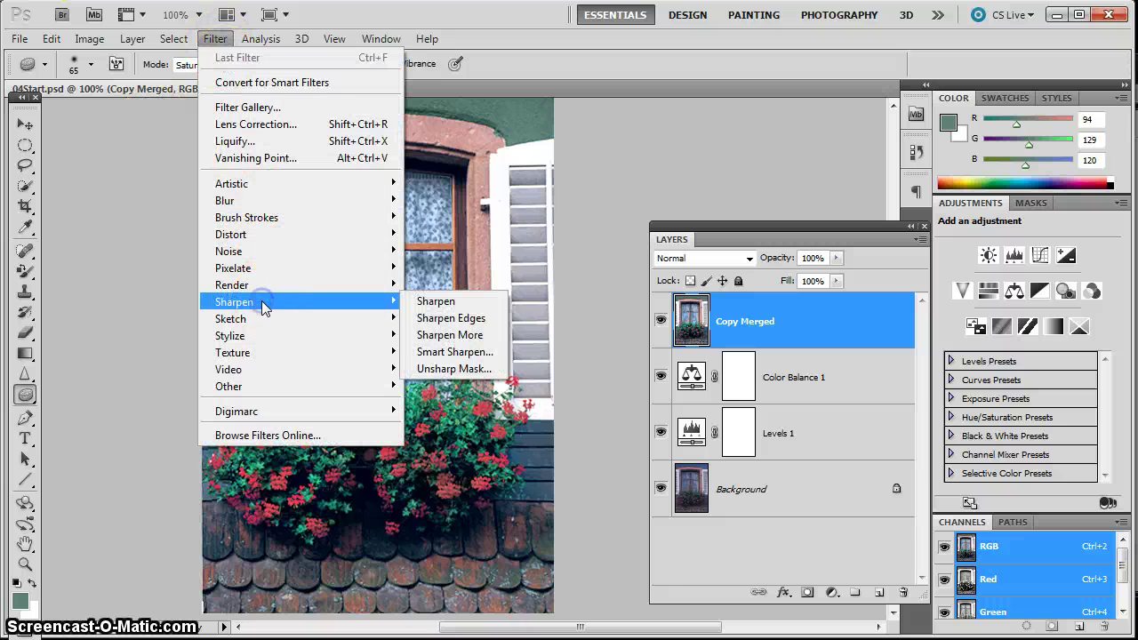
click(442, 370)
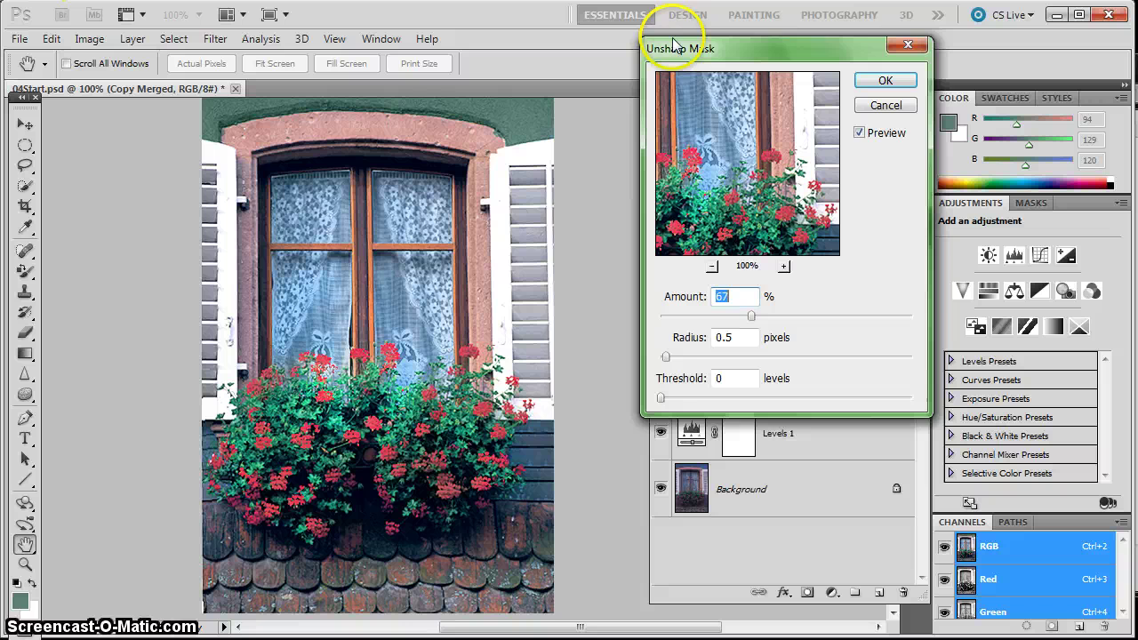
drag(673, 44, 583, 49)
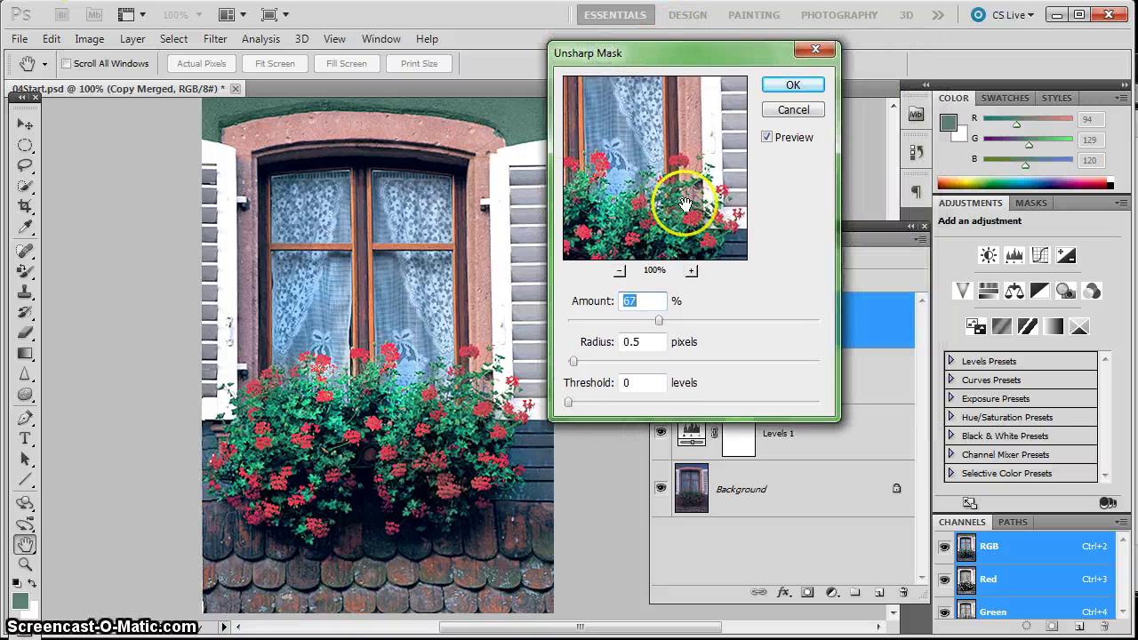
click(768, 139)
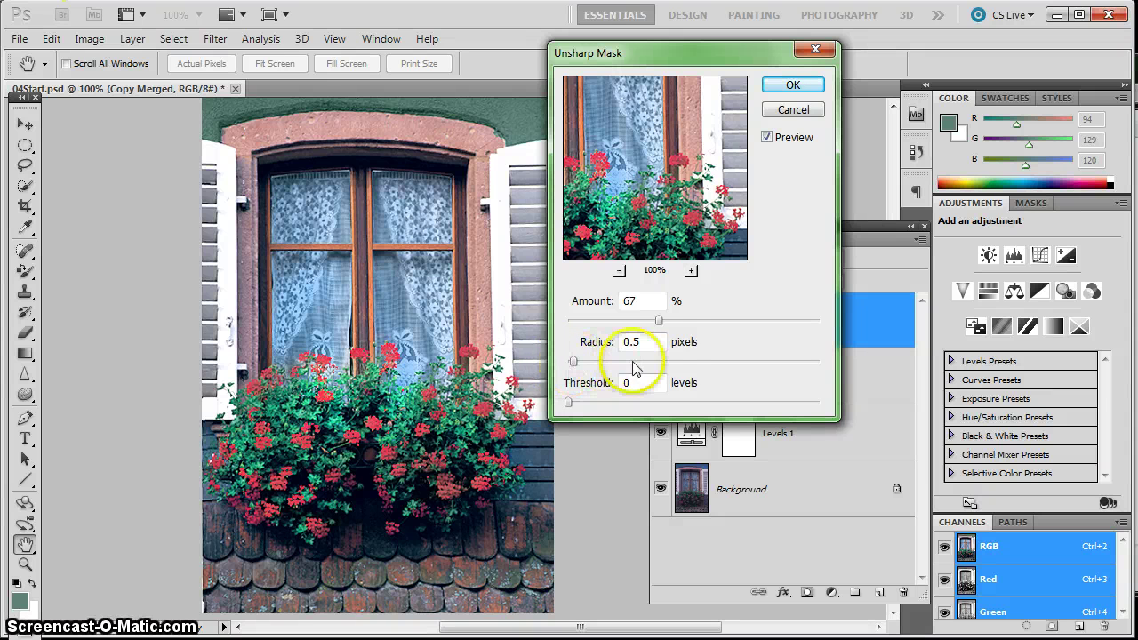
drag(655, 326, 817, 310)
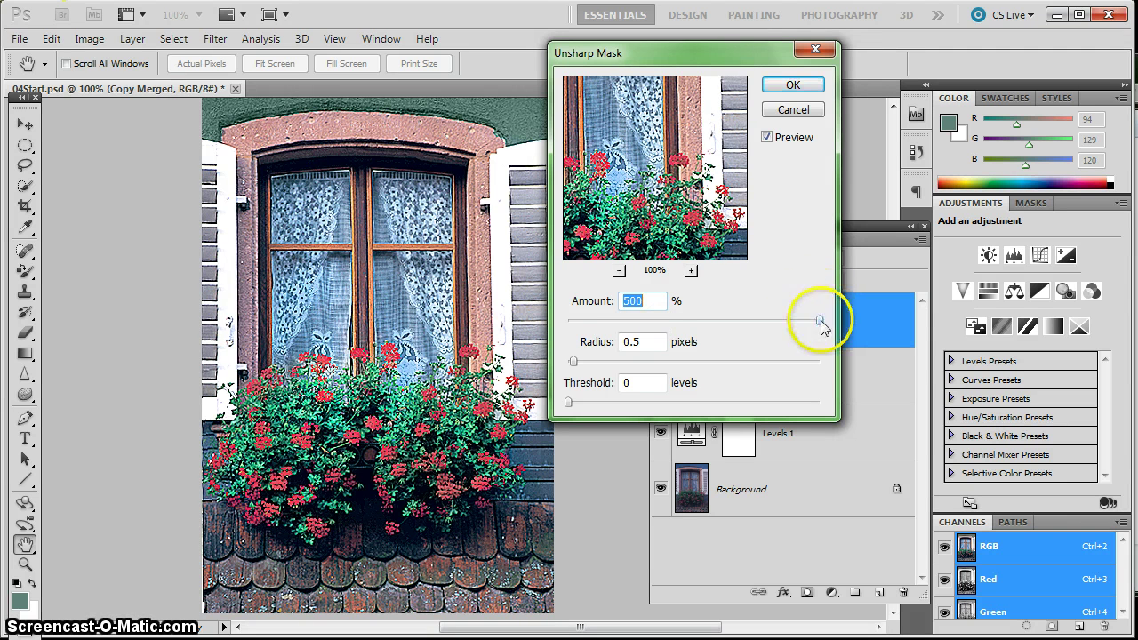
drag(818, 321, 655, 322)
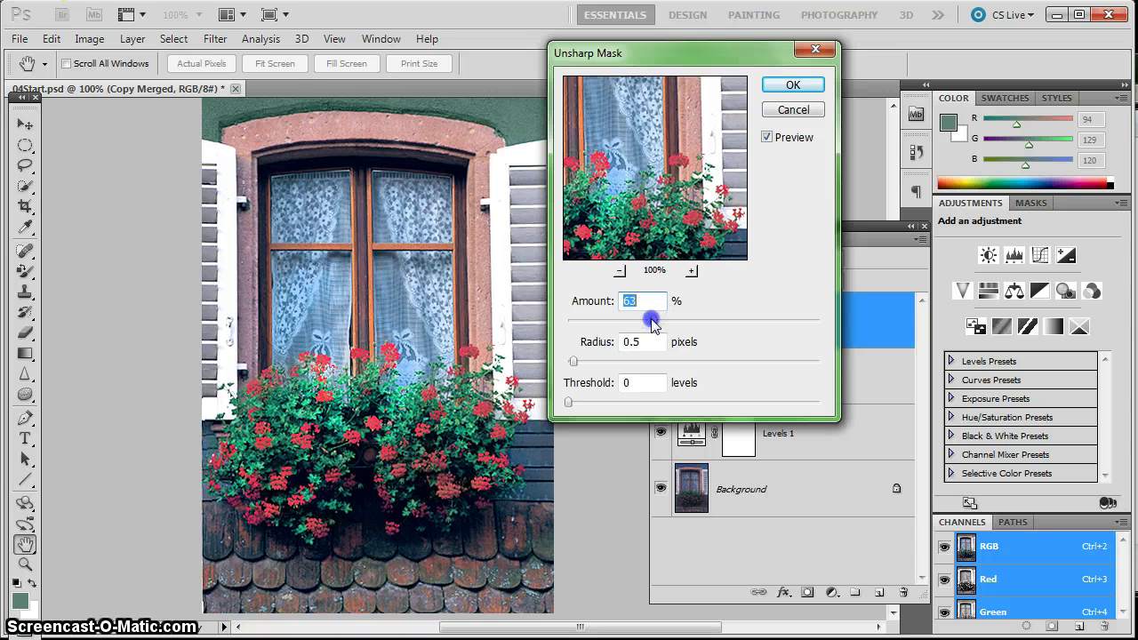
click(767, 138)
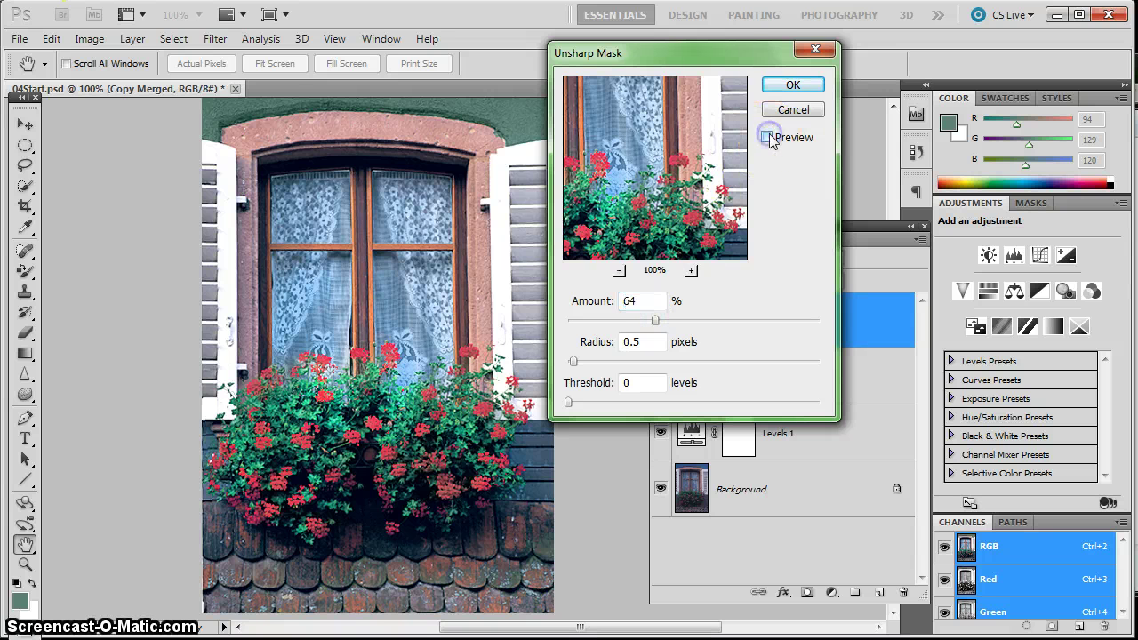
click(767, 138)
click(767, 138)
click(792, 85)
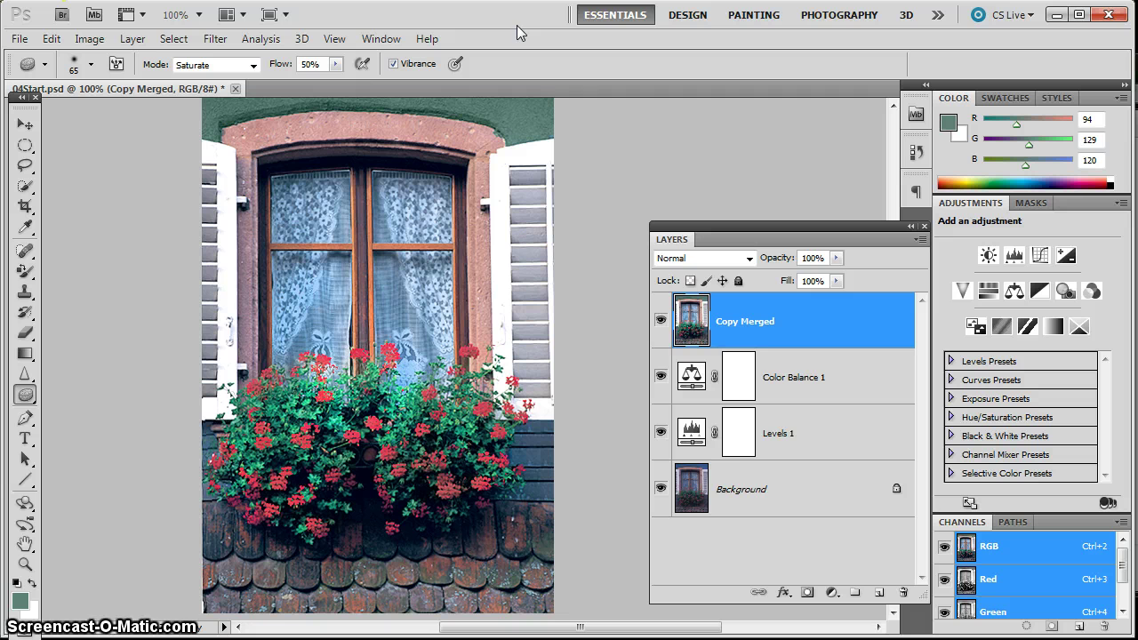
drag(574, 119, 608, 156)
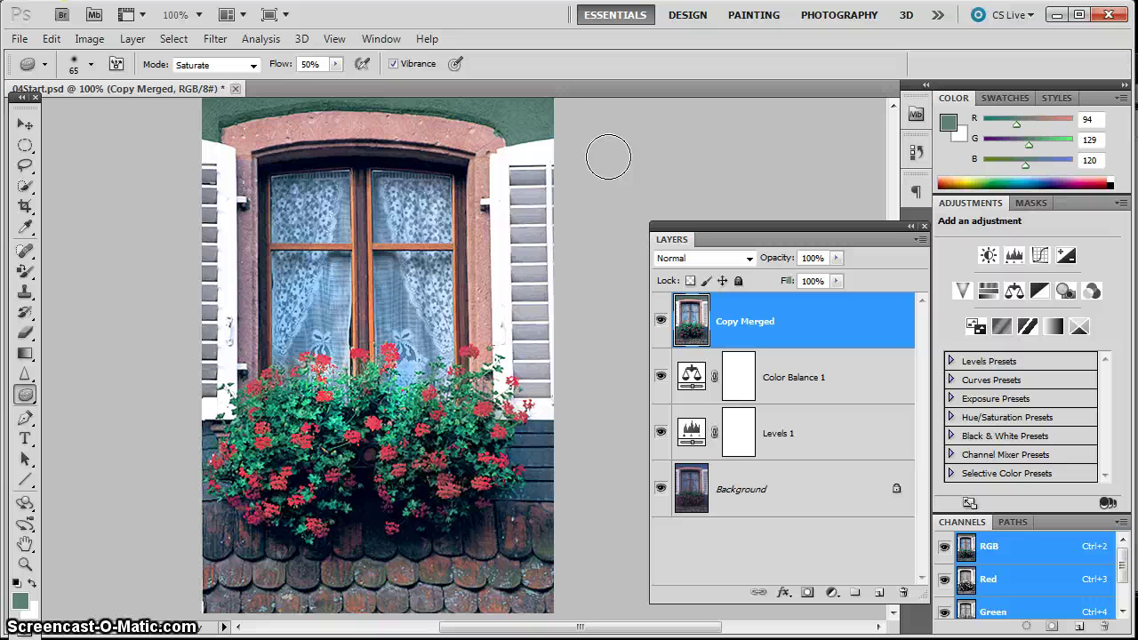
click(658, 321)
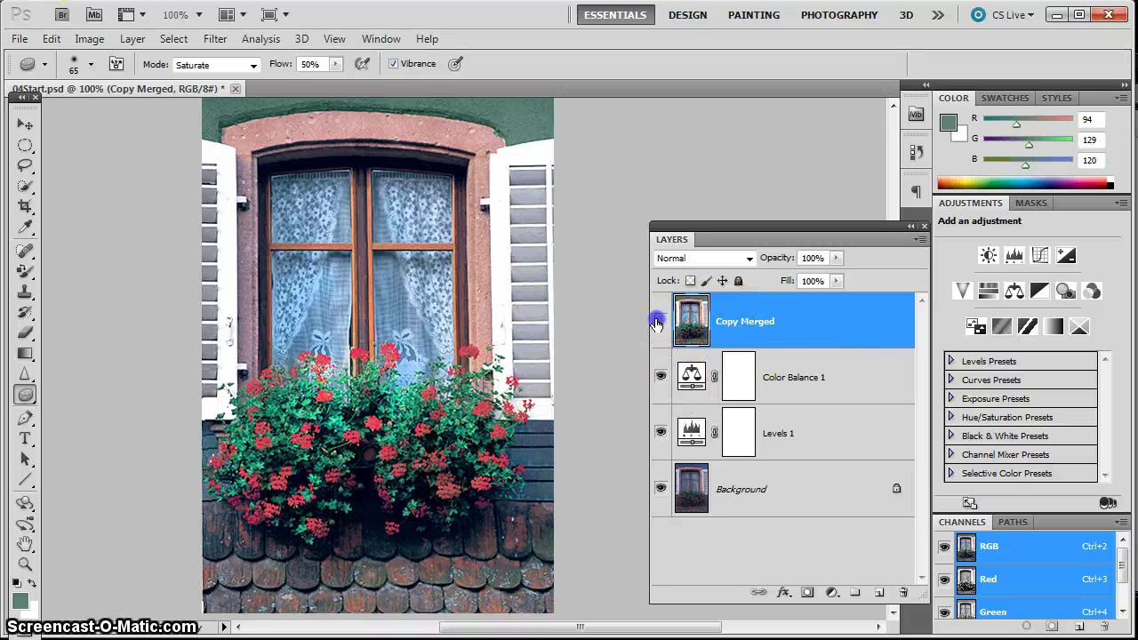
click(657, 322)
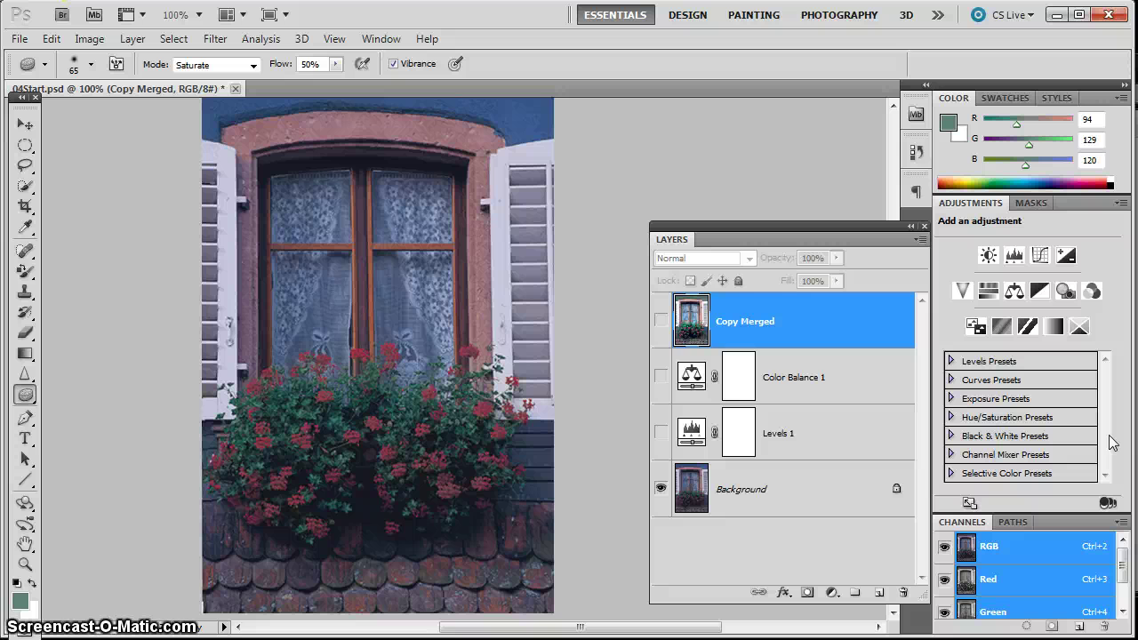
click(661, 321)
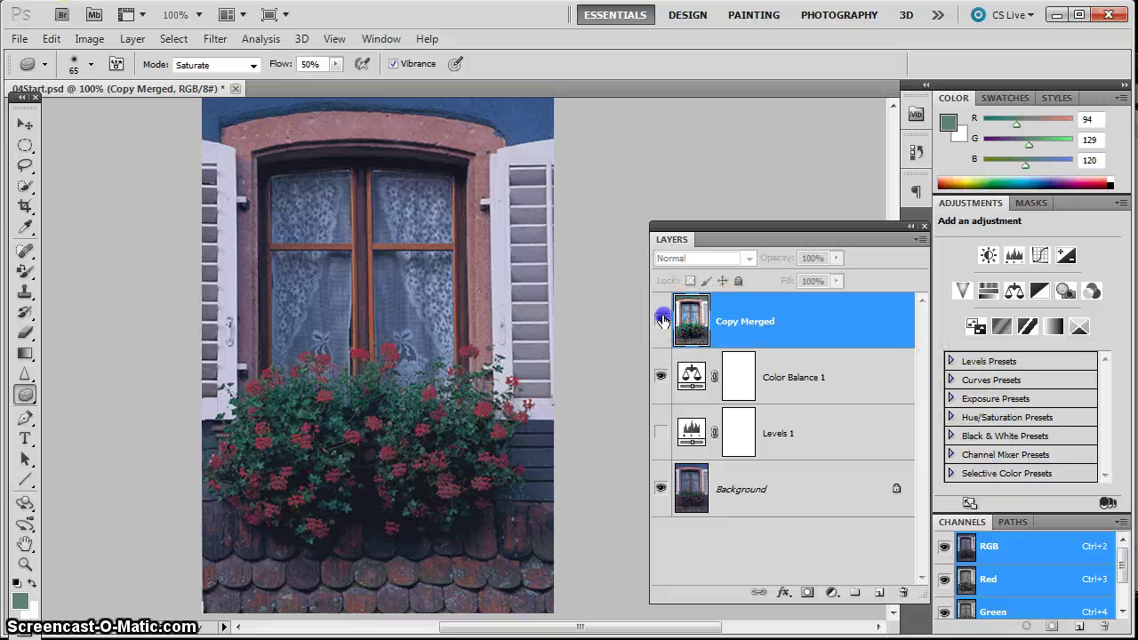
click(662, 321)
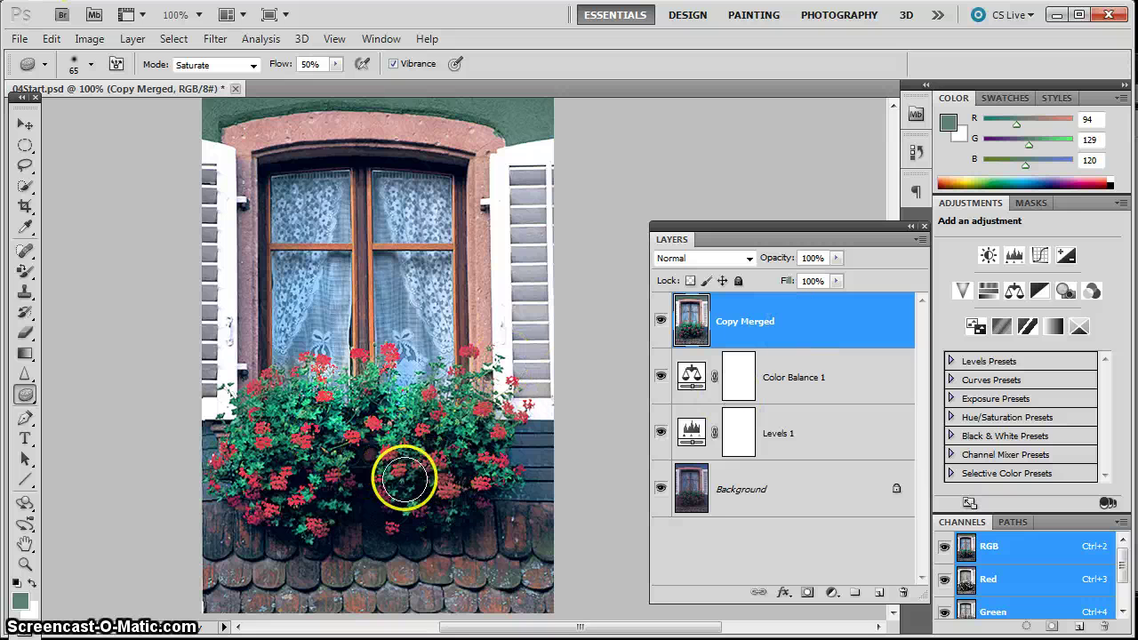
drag(408, 478, 617, 457)
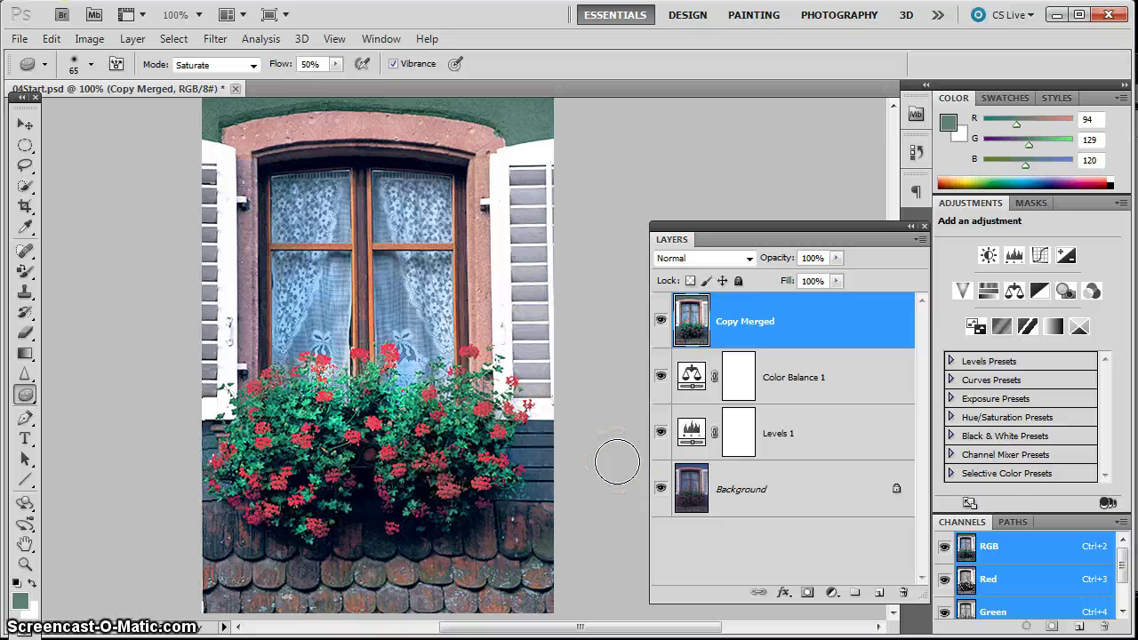